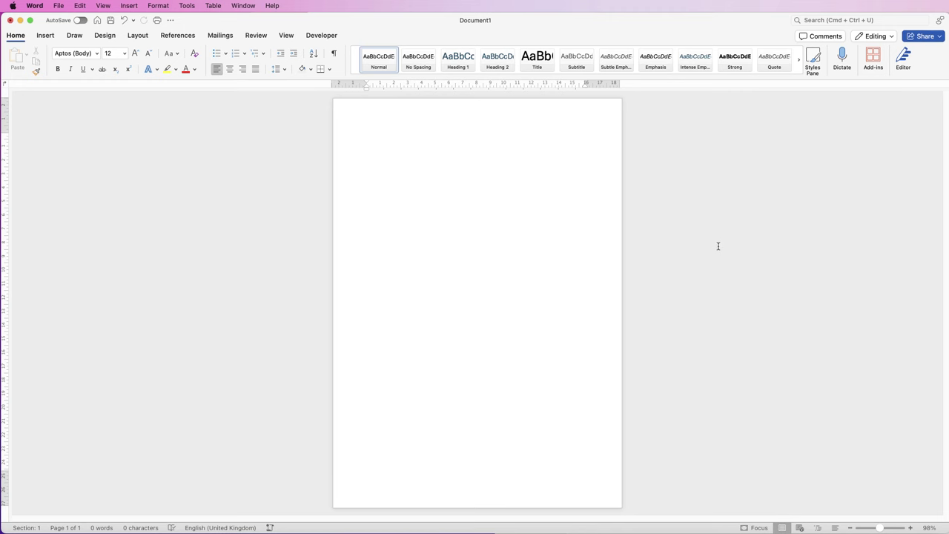
# Insert a 4x4 table into the blank document
pyautogui.moveTo(880, 529); pyautogui.dragTo(884, 527)
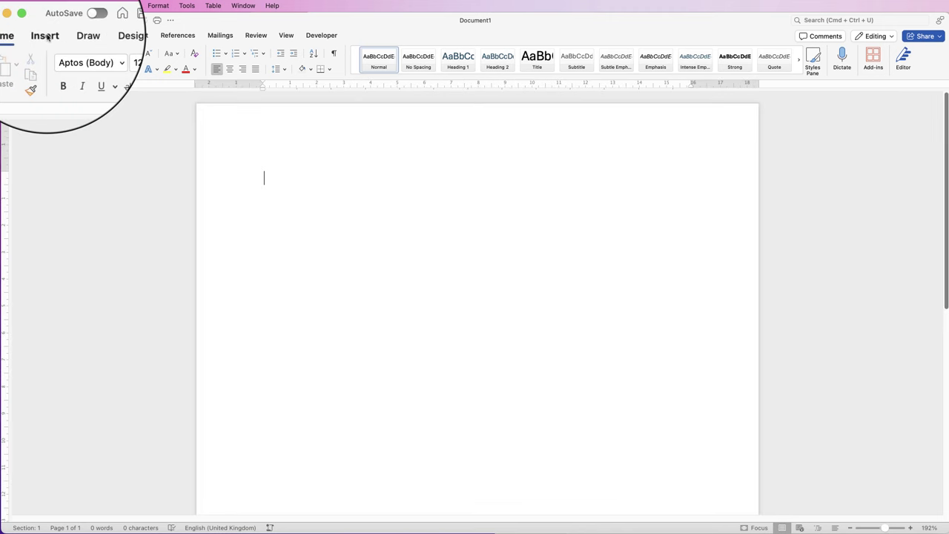
pyautogui.click(45, 34)
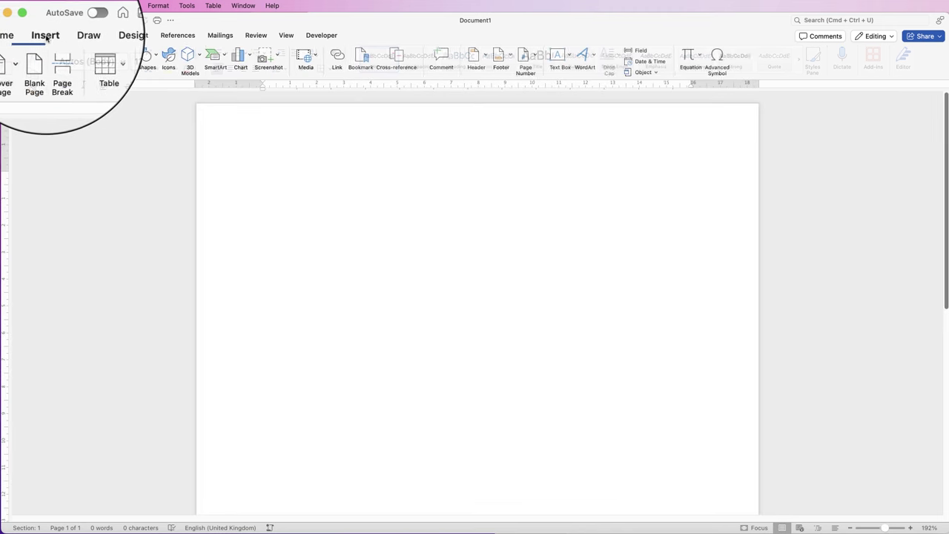
pyautogui.click(90, 57)
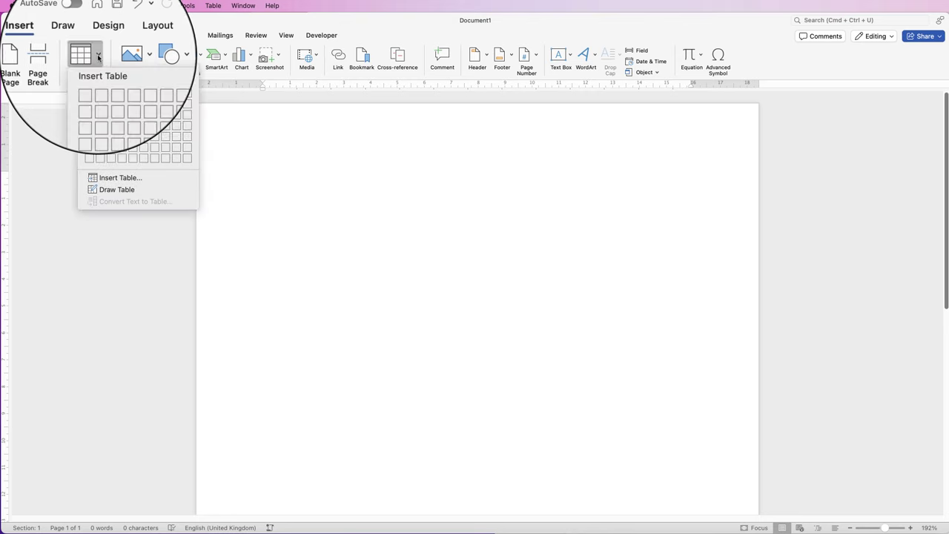
pyautogui.click(122, 109)
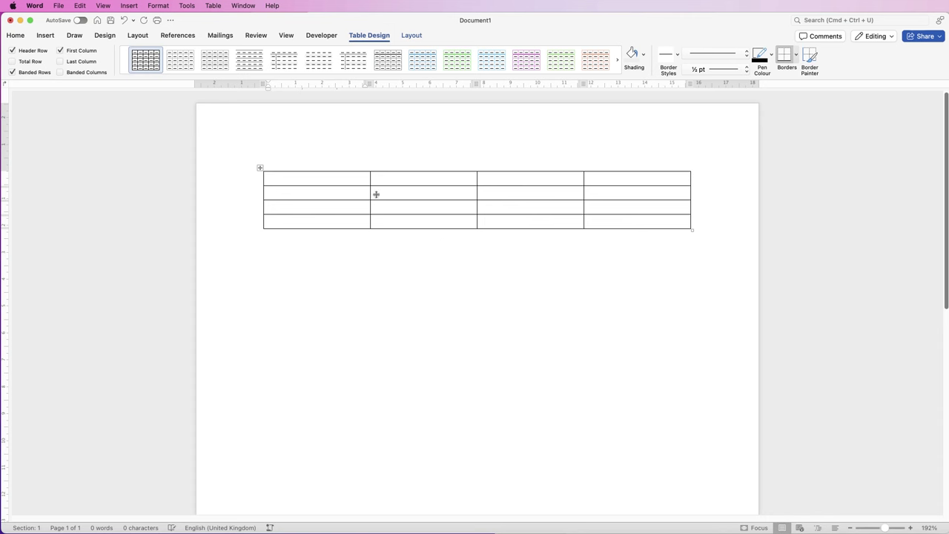
# Type a long test string in the first cell, then undo it
pyautogui.write('DKJDJFKGDKFGJHDKFJGHKSDFHIEWUFH')
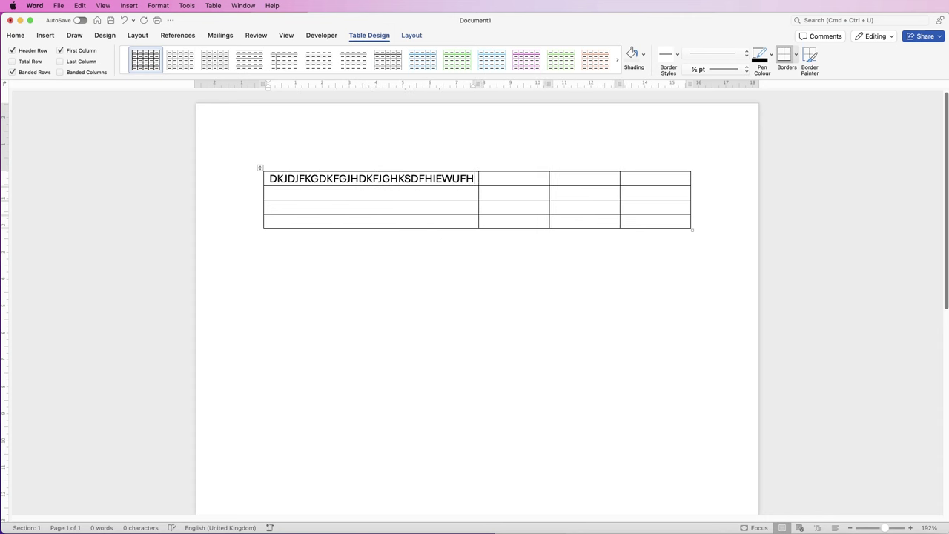
pyautogui.write('WIEUFHEIW')
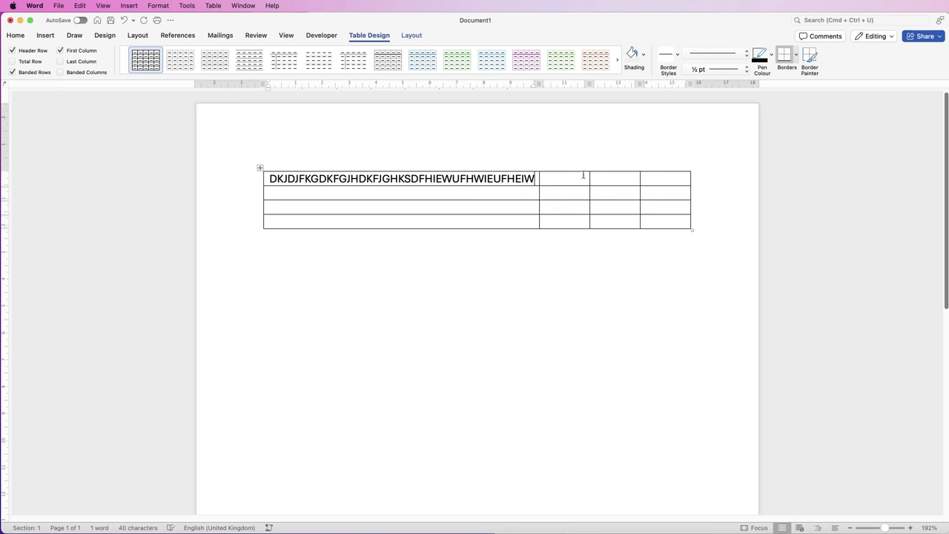
pyautogui.press('super+z')
pyautogui.click(533, 178)
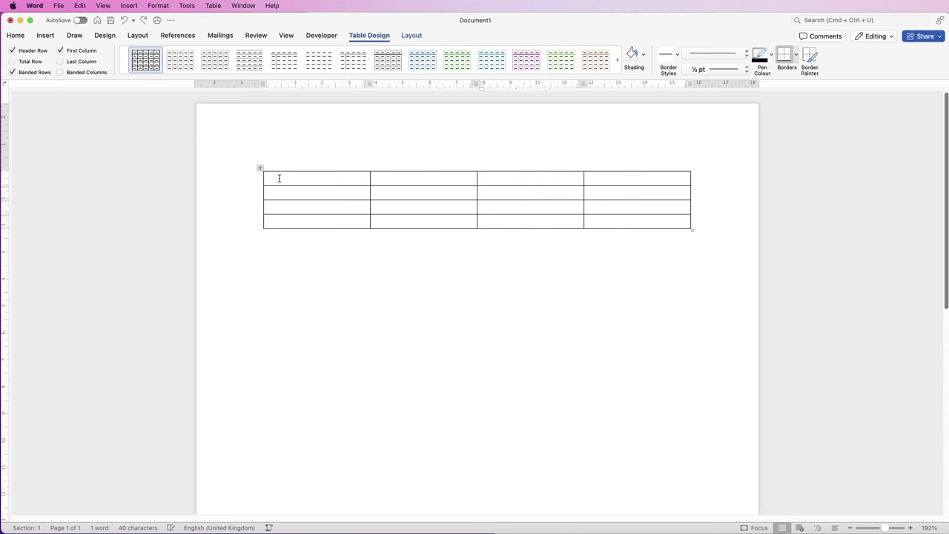
pyautogui.click(279, 178)
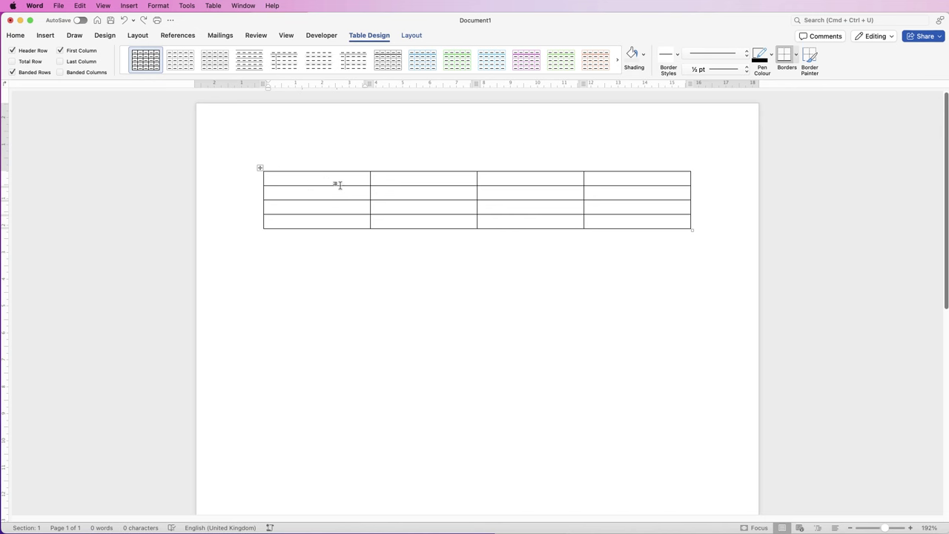
# Set the whole table's AutoFit to Fixed Column Width
pyautogui.click(261, 169)
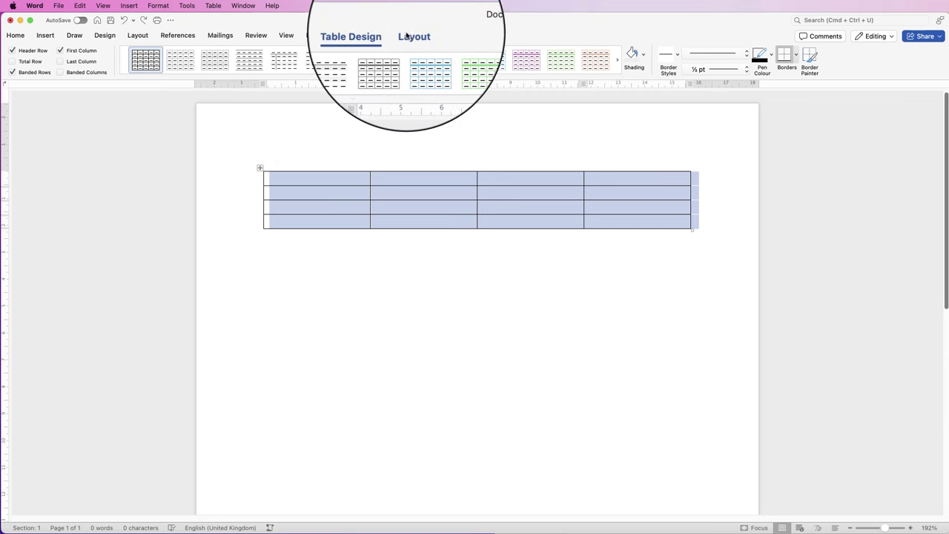
pyautogui.click(411, 34)
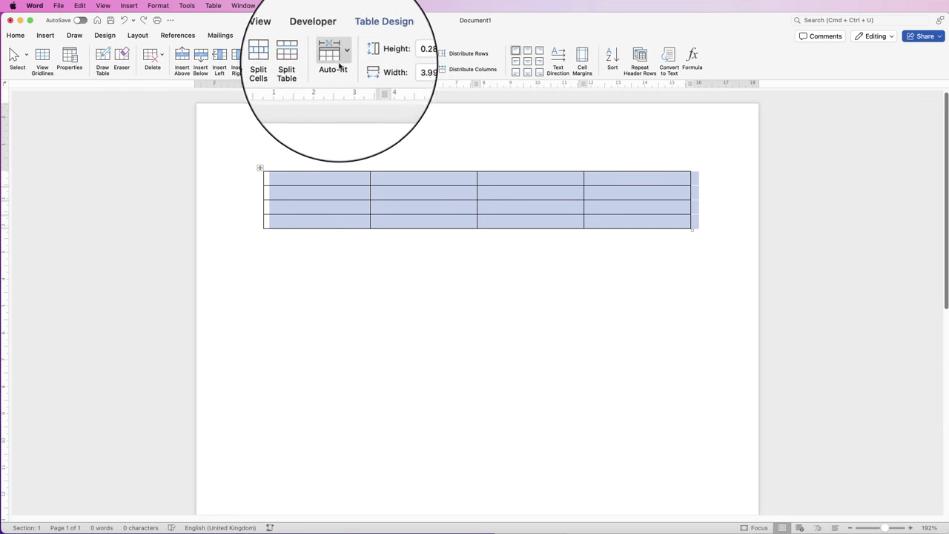
pyautogui.click(344, 57)
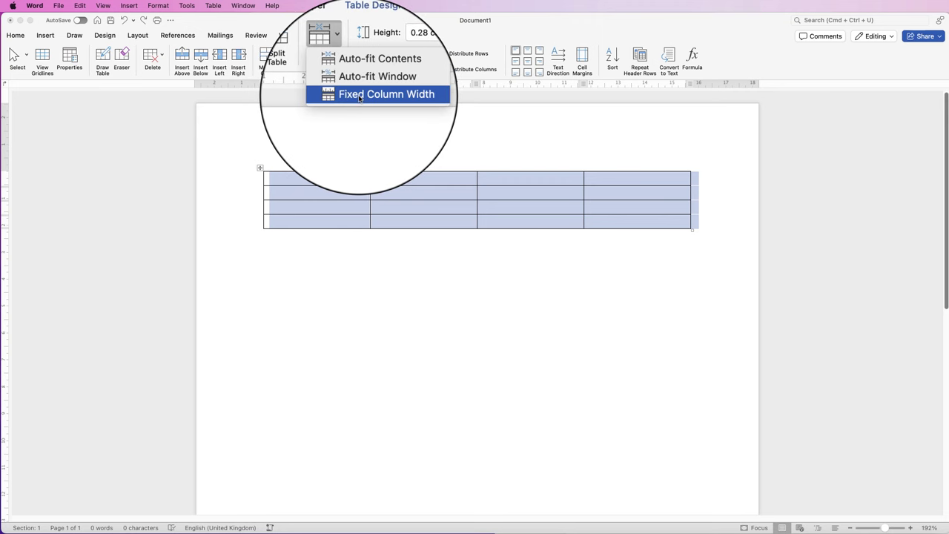
pyautogui.click(361, 96)
# Type long test text in the first cell to check wrapping, then delete it
pyautogui.click(319, 180)
pyautogui.write('fkjfks')
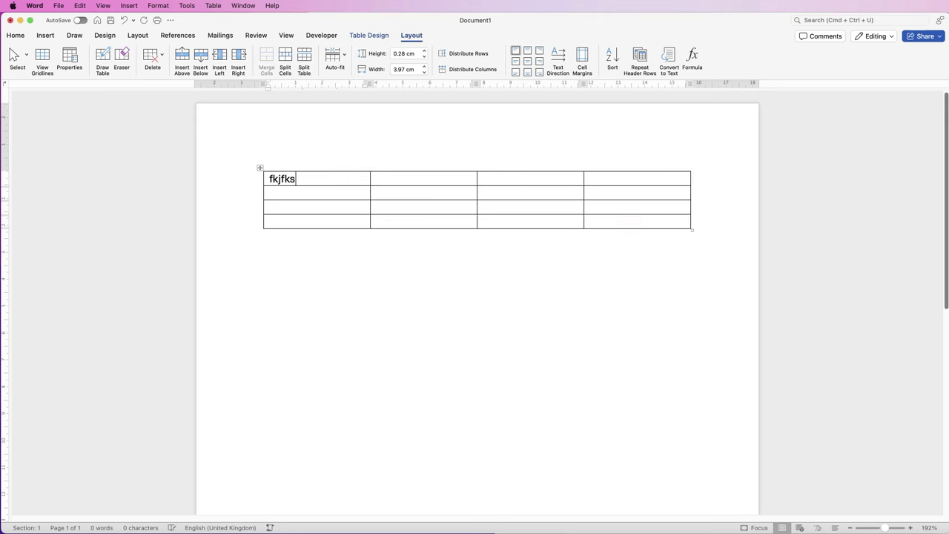
pyautogui.write('jdnfksdjvnkjnvksdjvnskjdvnskdjnvksdjvn')
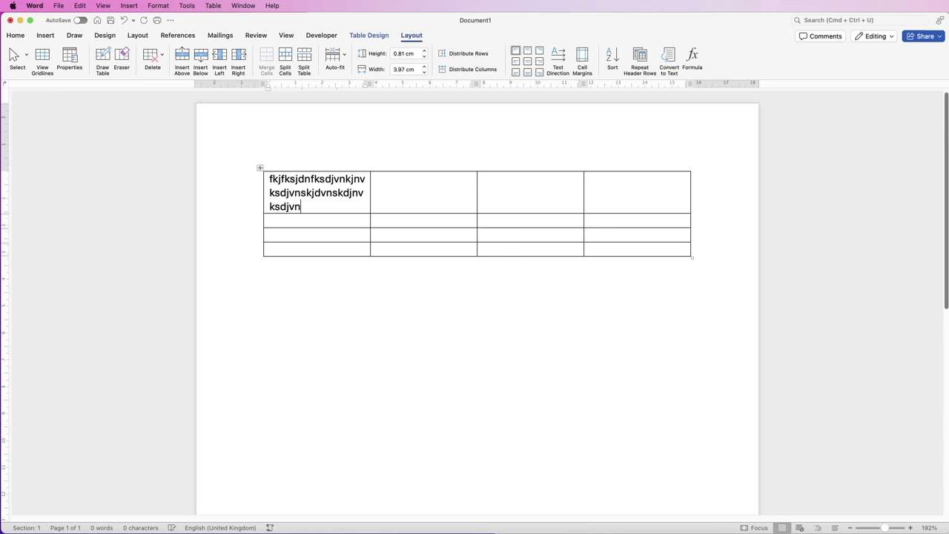
pyautogui.write('skdvjnskdjvnskdjvnskdvjnkdsjvndksd')
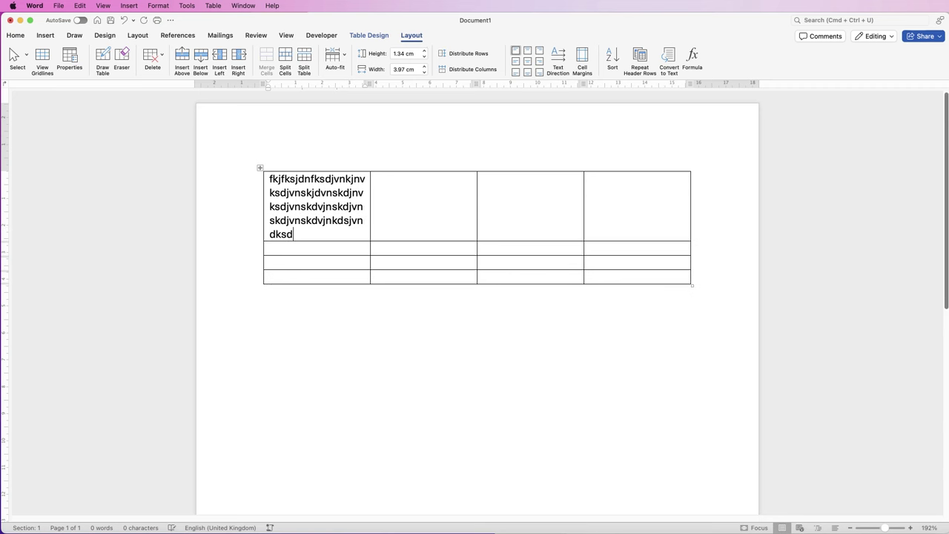
pyautogui.moveTo(293, 234); pyautogui.dragTo(333, 180)
pyautogui.press('BackSpace')
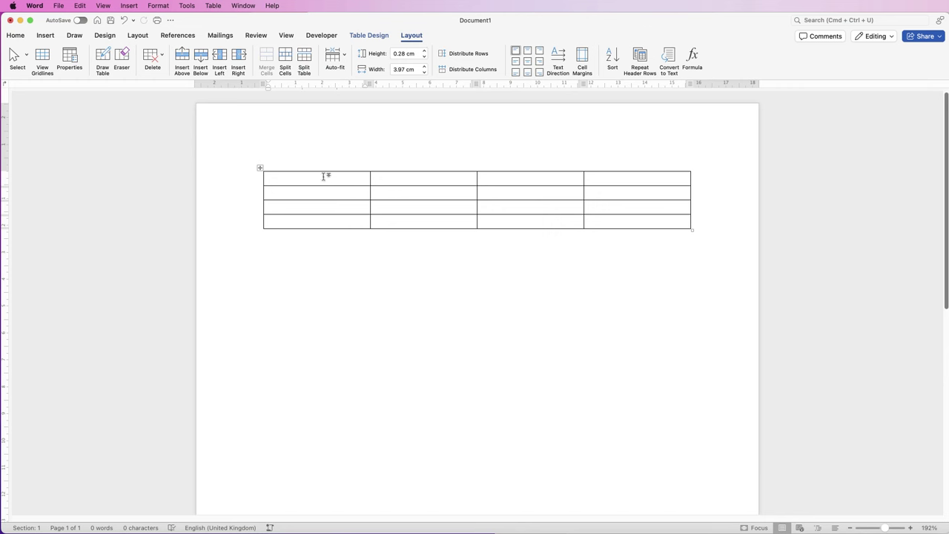
# Type 'Text in cell 1' to '4', then 10–40, Top/Bottom/Left/Right and North/South/East/West
pyautogui.write('Text in cell 1')
pyautogui.press('Down')
pyautogui.write('Text in cell 2')
pyautogui.press('Down')
pyautogui.write('Text in cell 3')
pyautogui.press('Down')
pyautogui.write('Text in cell 4 10 20 30 40 Top ')
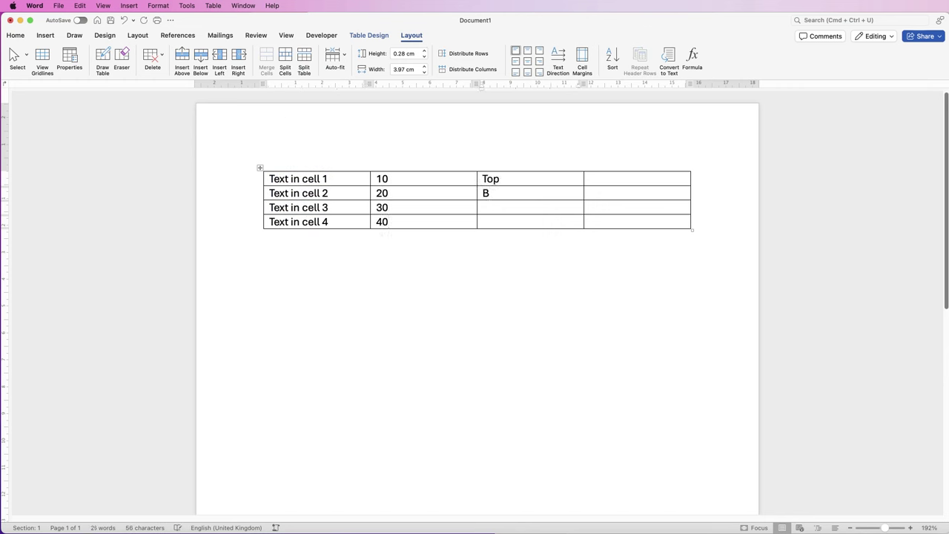
pyautogui.write('Bottom Left Right North South East West')
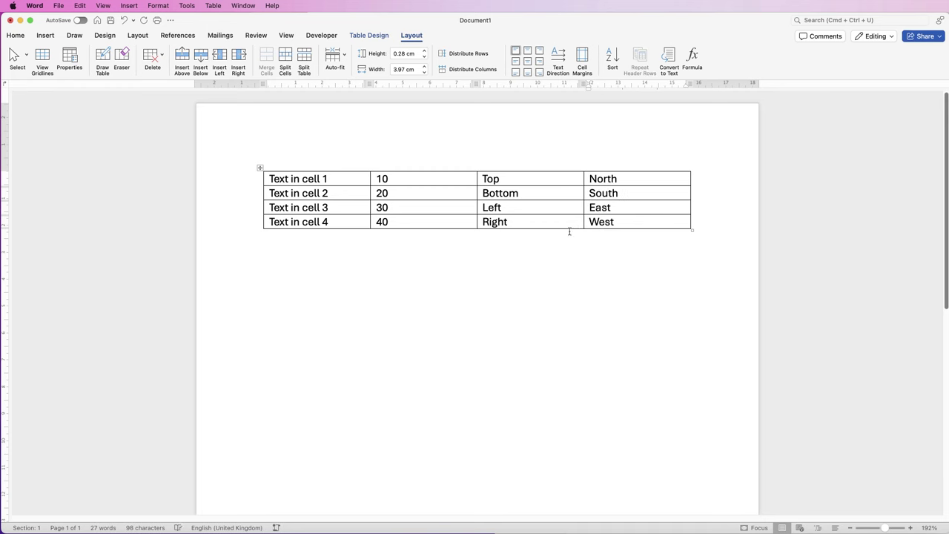
# Set the height of all four table rows to 1 cm
pyautogui.click(260, 168)
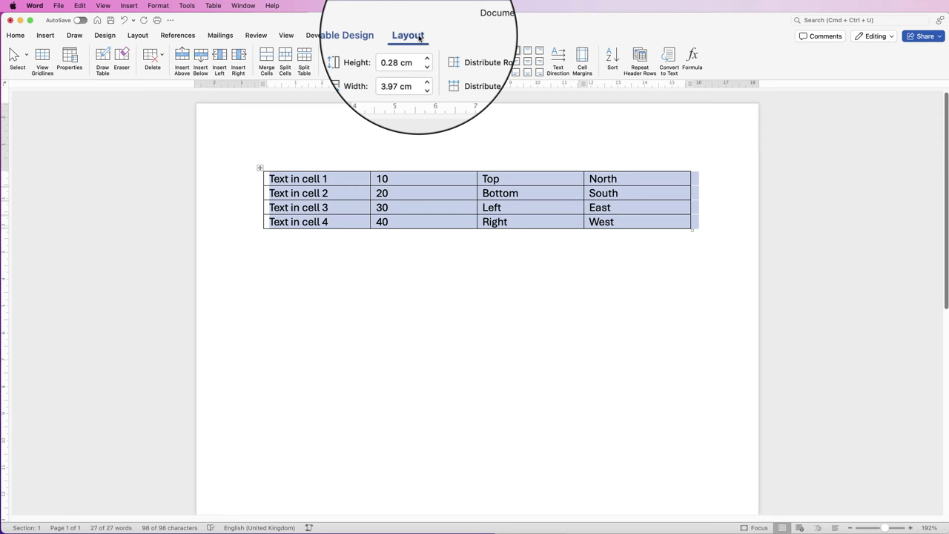
pyautogui.click(394, 53)
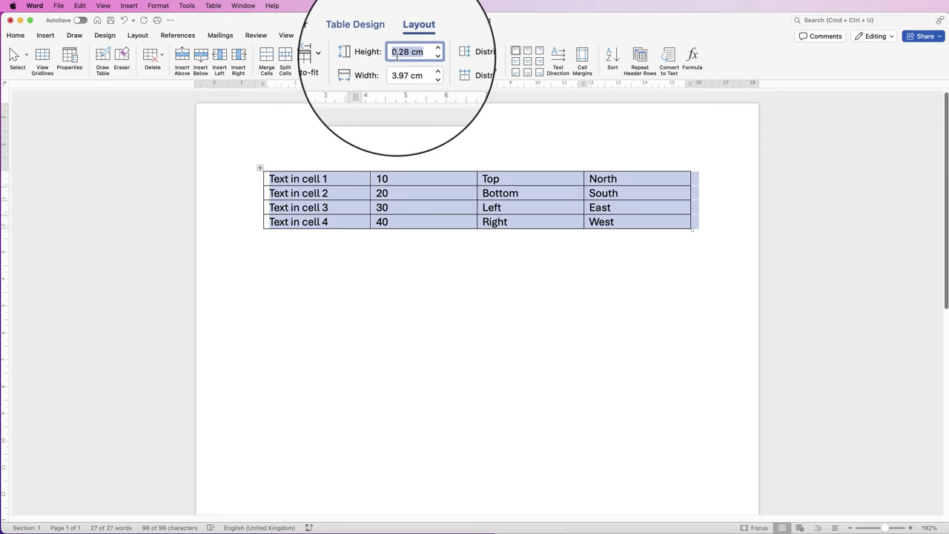
pyautogui.write('1')
pyautogui.press('Return')
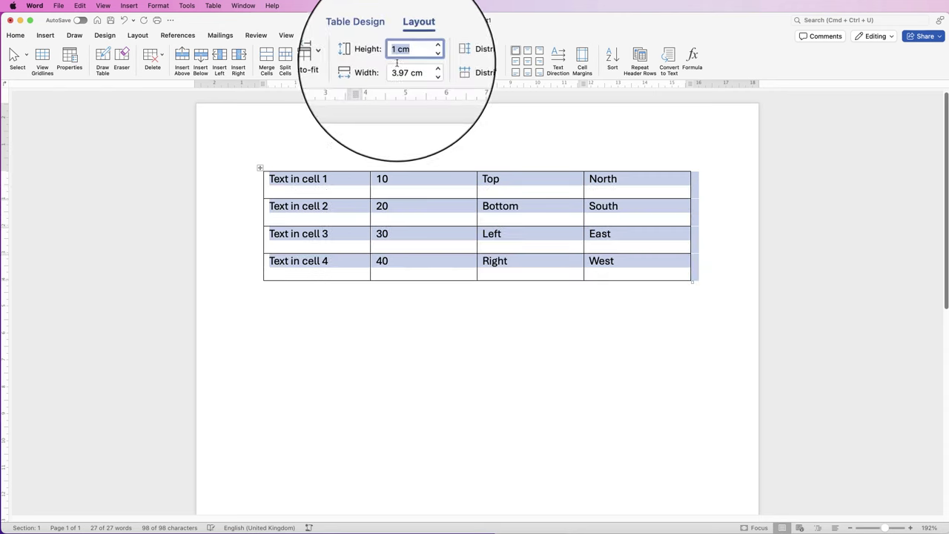
pyautogui.press('Right')
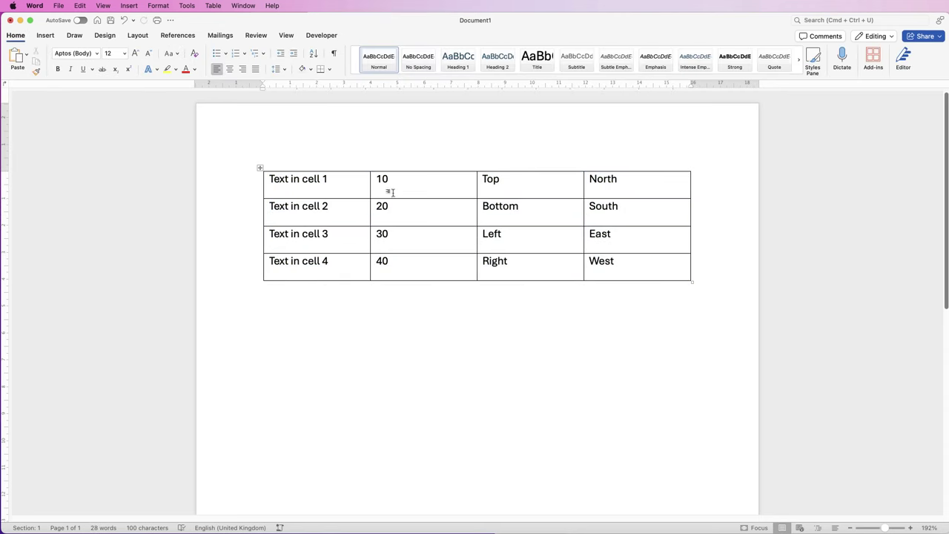
pyautogui.click(348, 266)
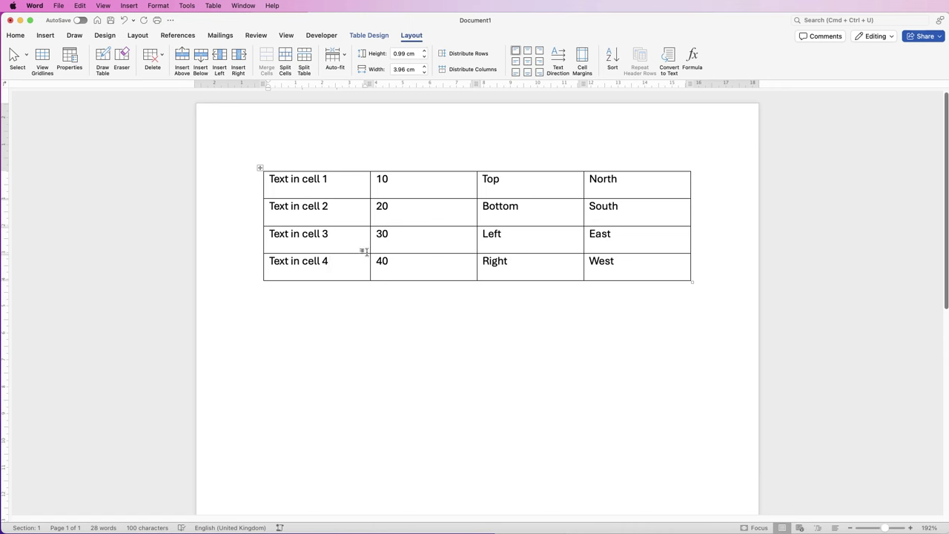
# Apply Align Centre to the first two columns, trying other alignments on the numbers first
pyautogui.moveTo(345, 258); pyautogui.dragTo(353, 199)
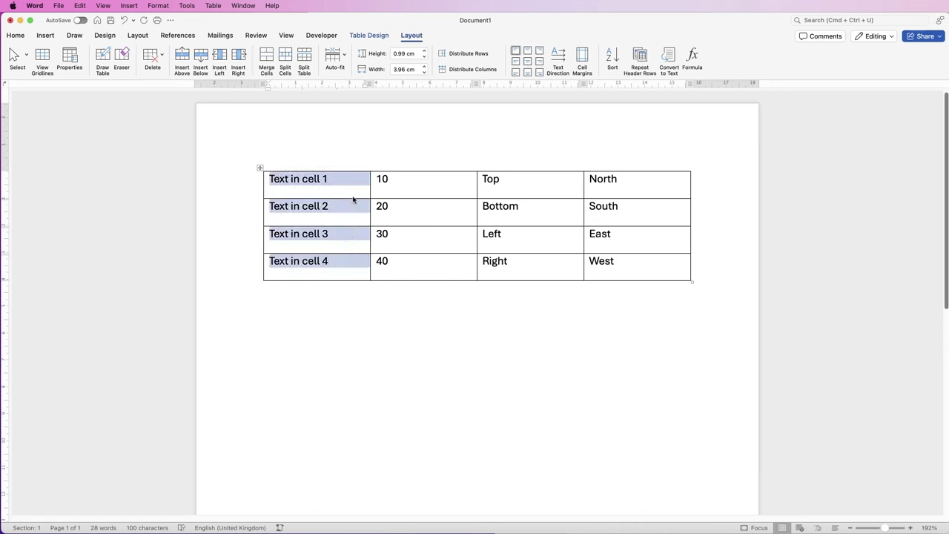
pyautogui.click(527, 63)
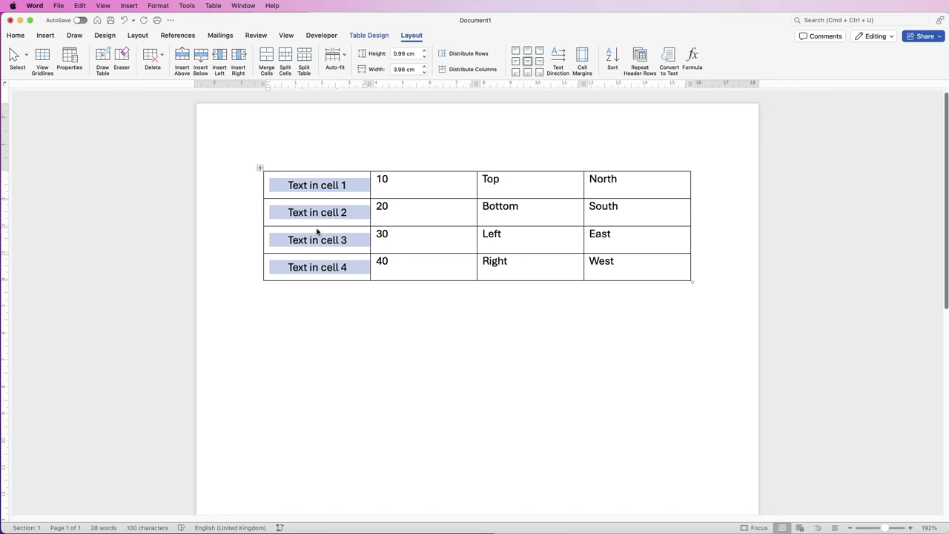
pyautogui.moveTo(392, 196); pyautogui.dragTo(413, 268)
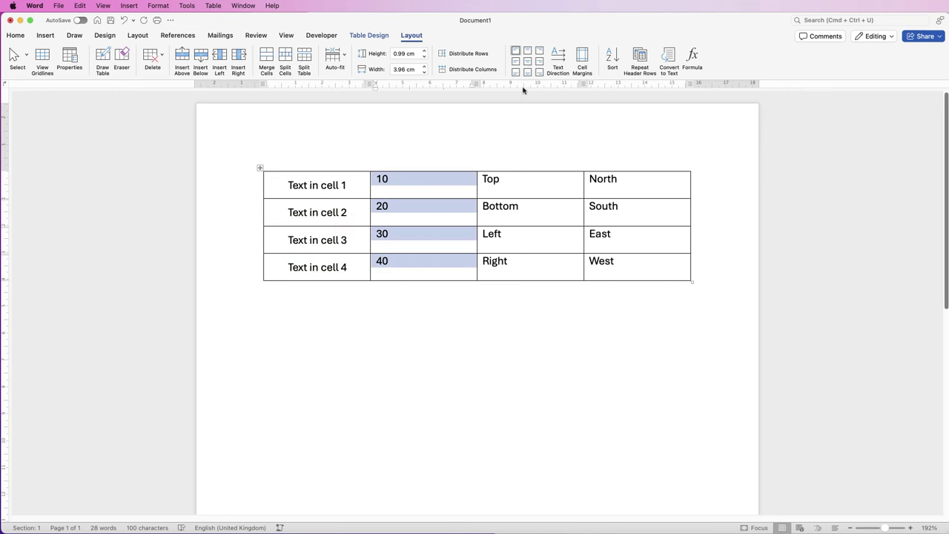
pyautogui.click(528, 54)
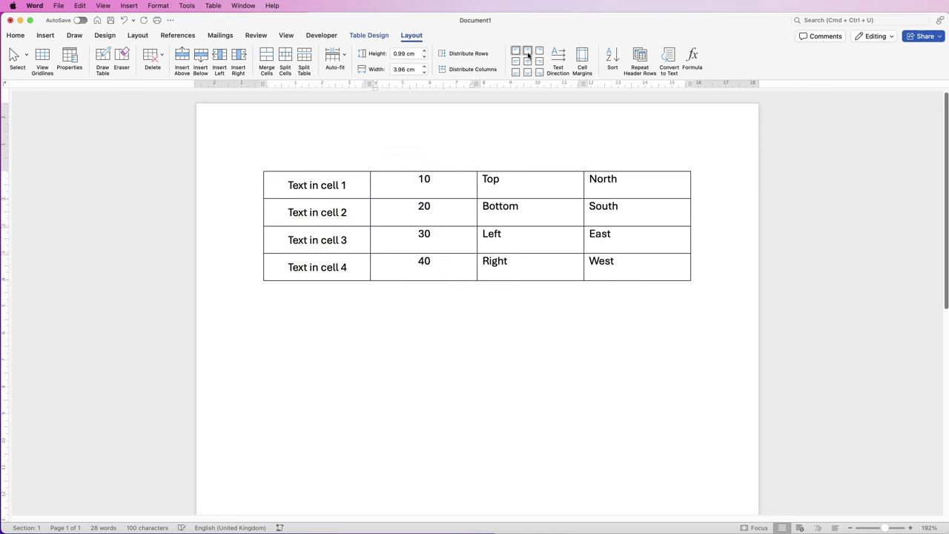
pyautogui.click(528, 62)
pyautogui.click(527, 72)
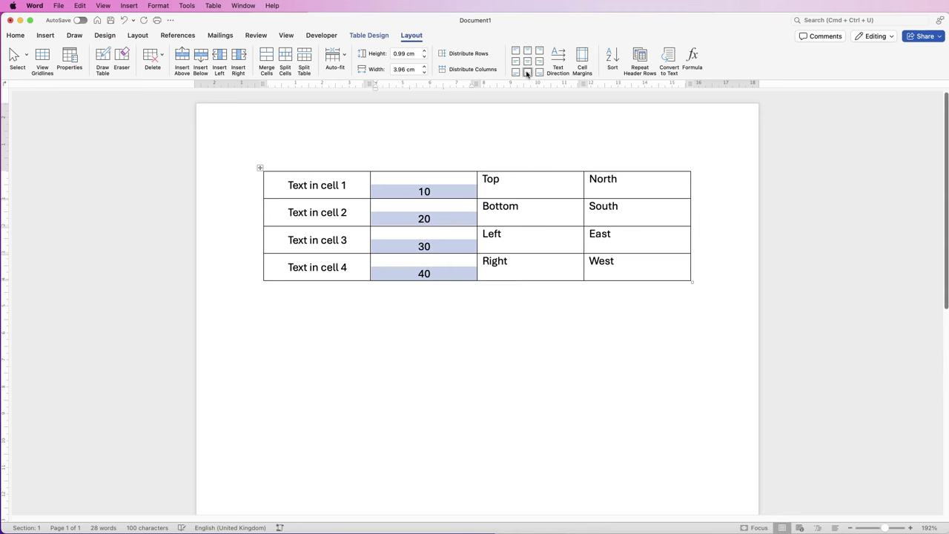
pyautogui.click(516, 62)
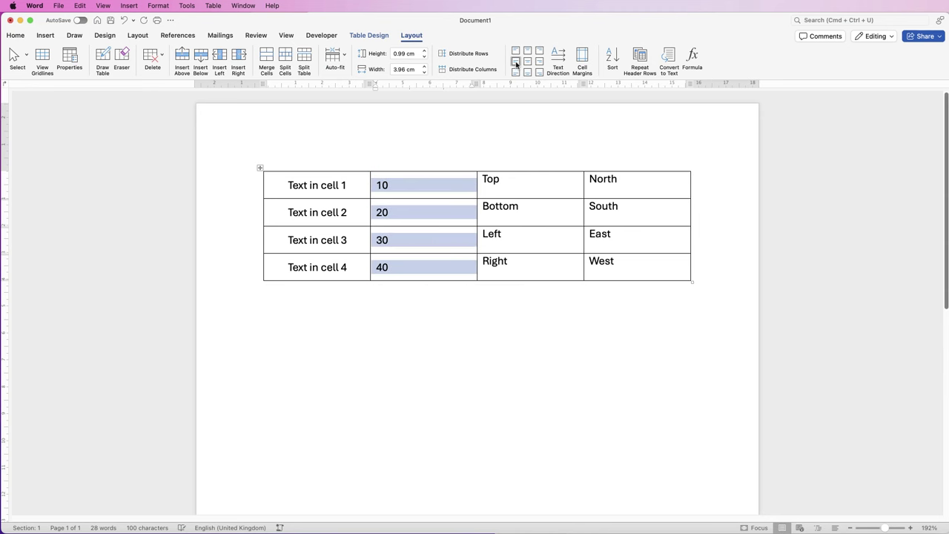
pyautogui.click(539, 62)
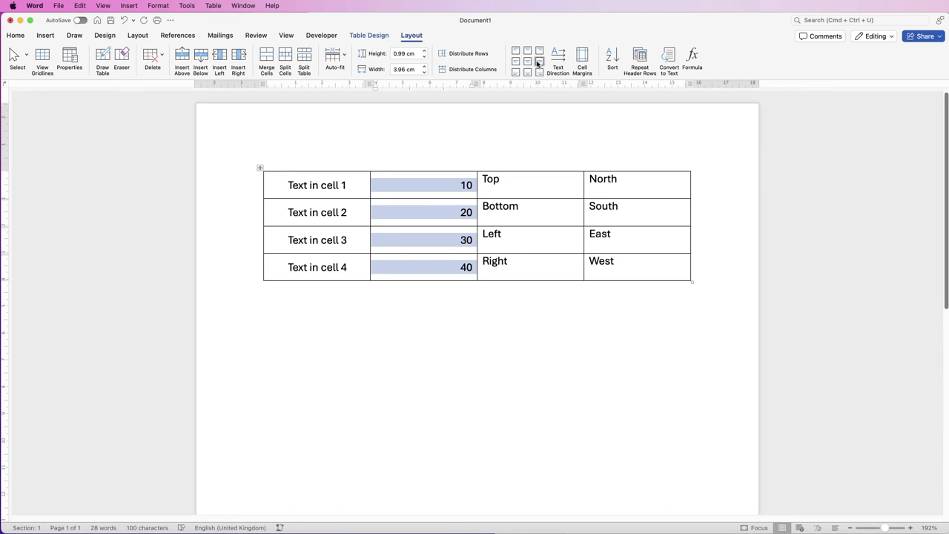
pyautogui.click(527, 62)
# Apply Align Centre to the text in the last two columns
pyautogui.moveTo(528, 186); pyautogui.dragTo(597, 268)
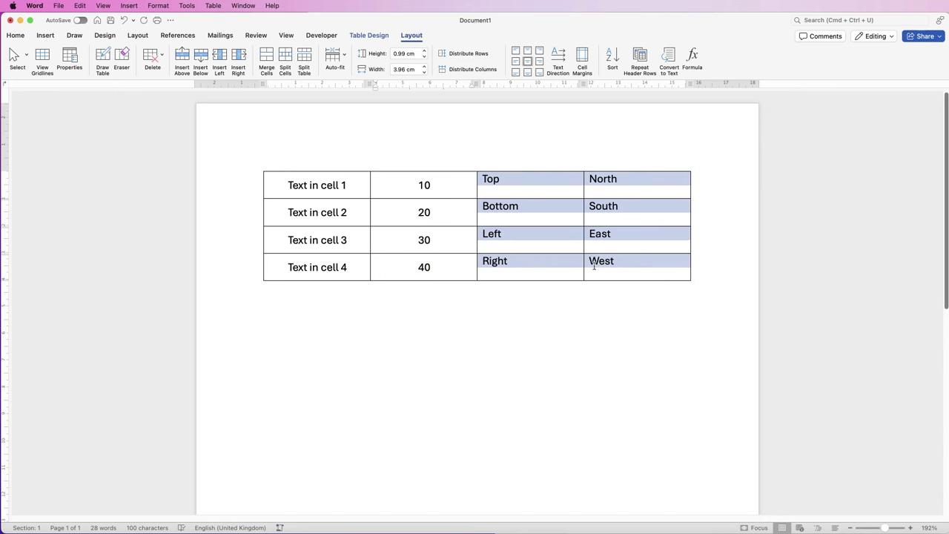
pyautogui.click(527, 62)
pyautogui.click(549, 210)
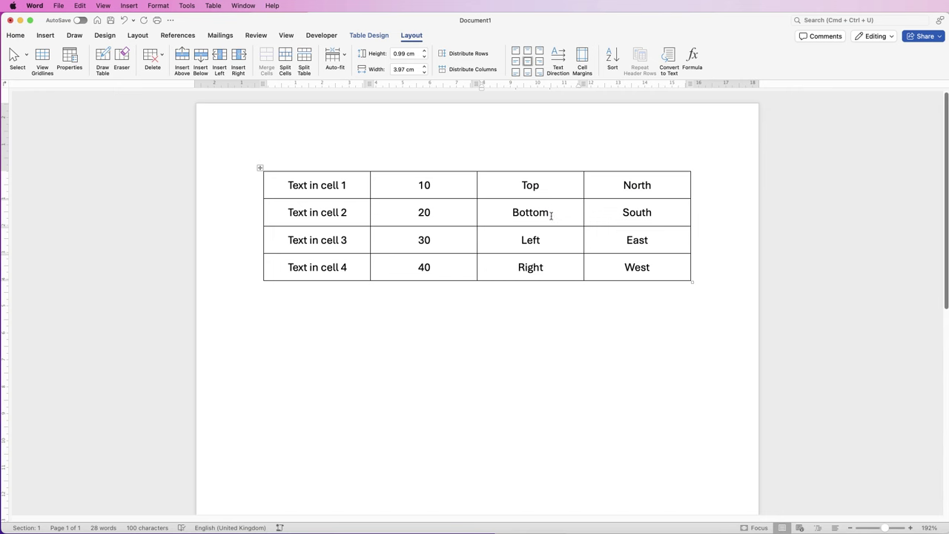
# Type ' – add more text to the cell' after the word Bottom
pyautogui.write('– add more text to the cell')
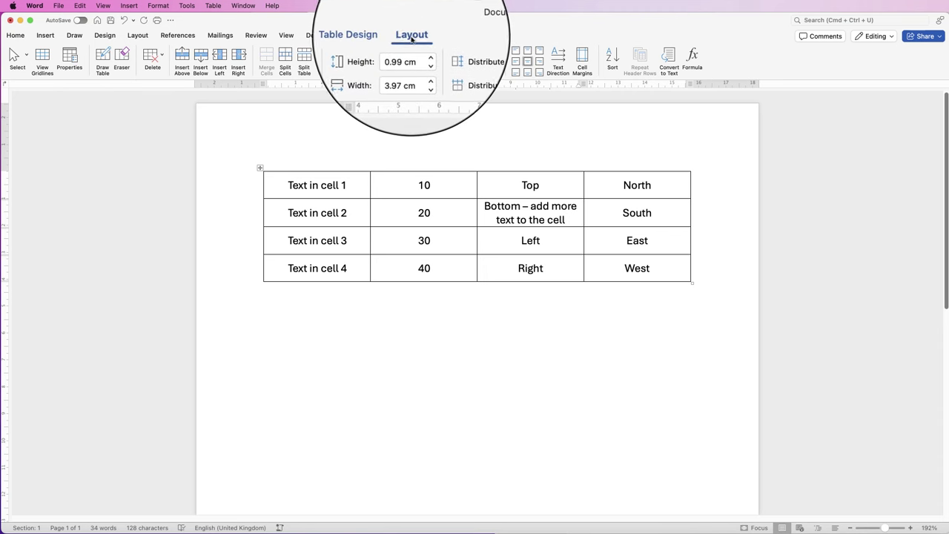
# Set the table's default top and bottom cell margins to 0.1 cm each
pyautogui.click(585, 59)
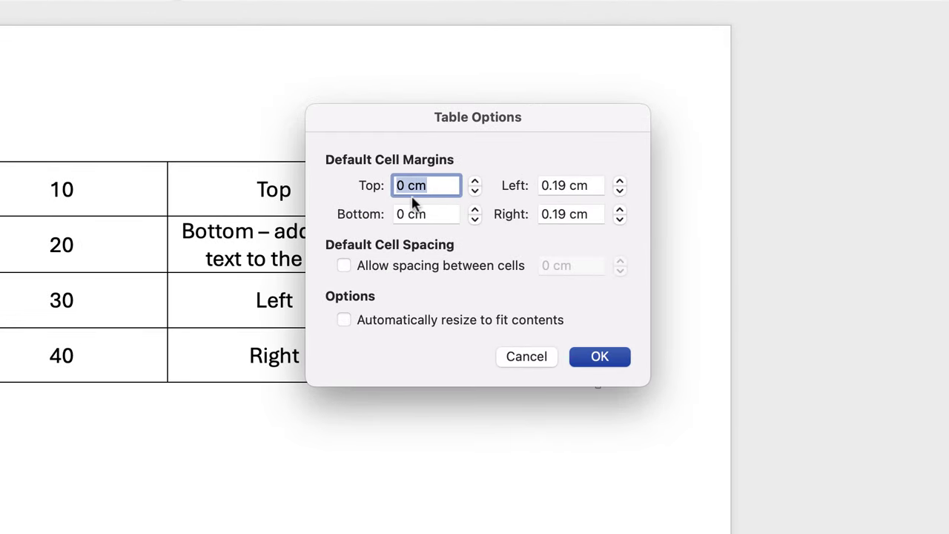
pyautogui.click(475, 182)
pyautogui.click(475, 182)
pyautogui.click(476, 209)
pyautogui.click(476, 210)
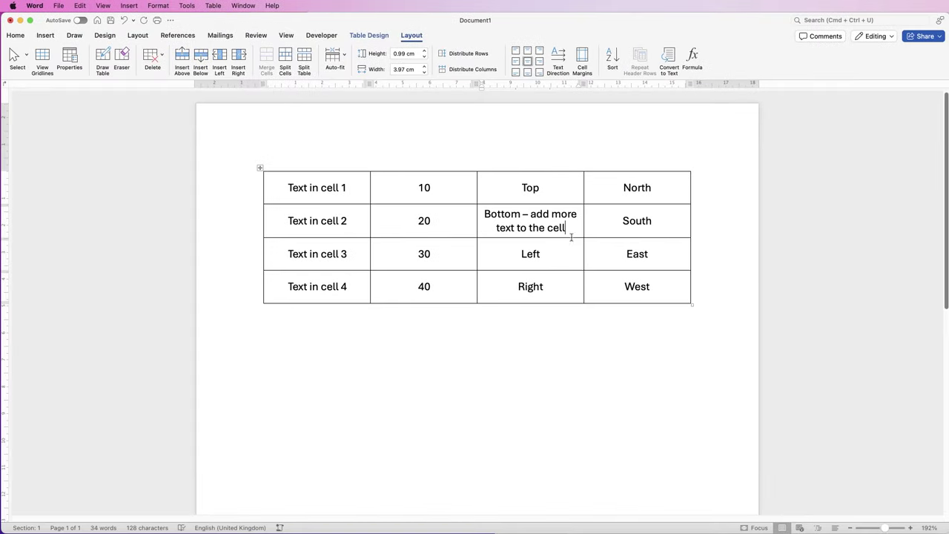
# Append ', more text in this cell' to the Bottom cell and select the cell's text
pyautogui.write(', more text in this cell')
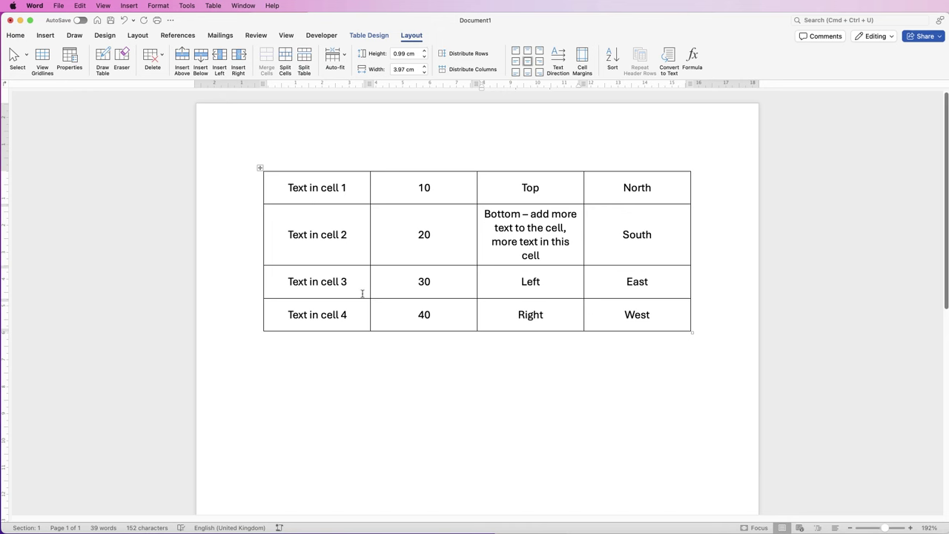
pyautogui.moveTo(543, 255); pyautogui.dragTo(481, 222)
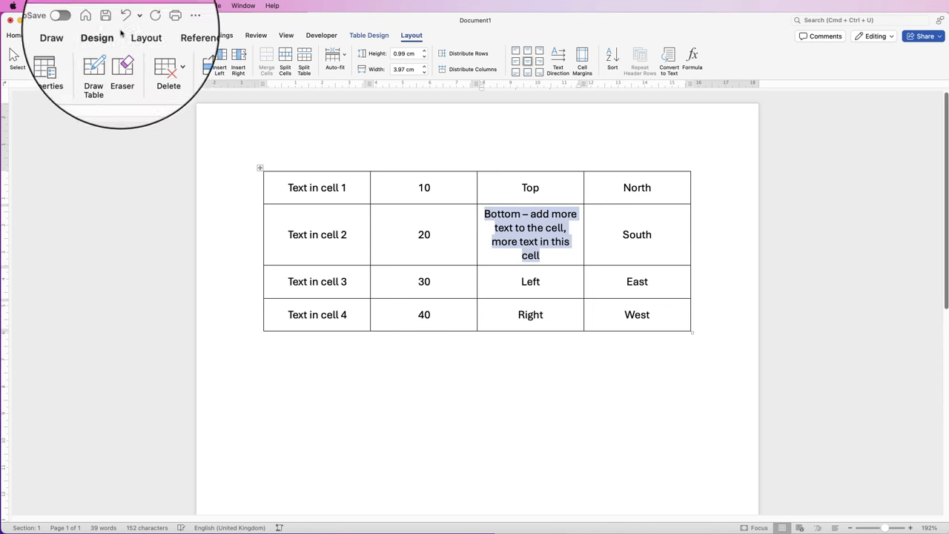
pyautogui.click(15, 35)
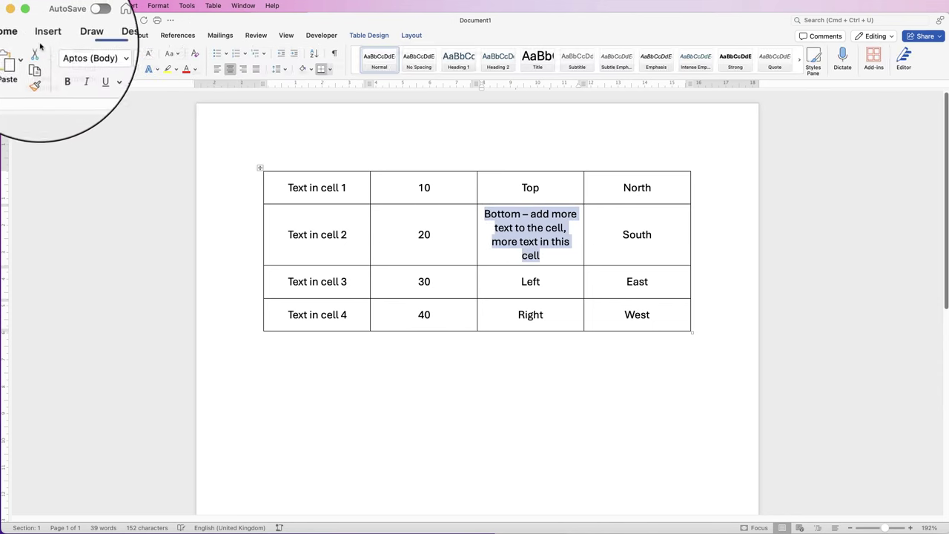
# Shrink the selected text down to 7.5 pt, then enlarge it back to 10.5 pt
pyautogui.click(148, 56)
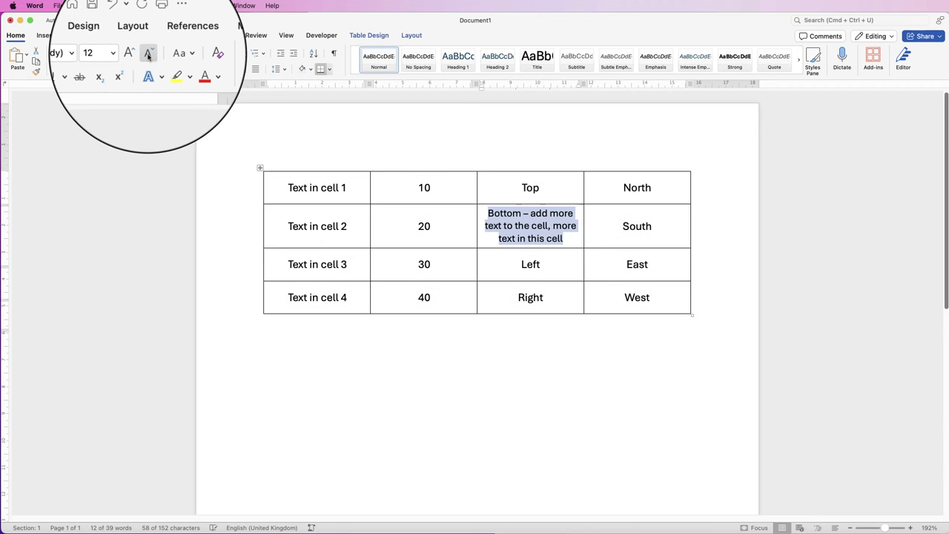
pyautogui.click(149, 55)
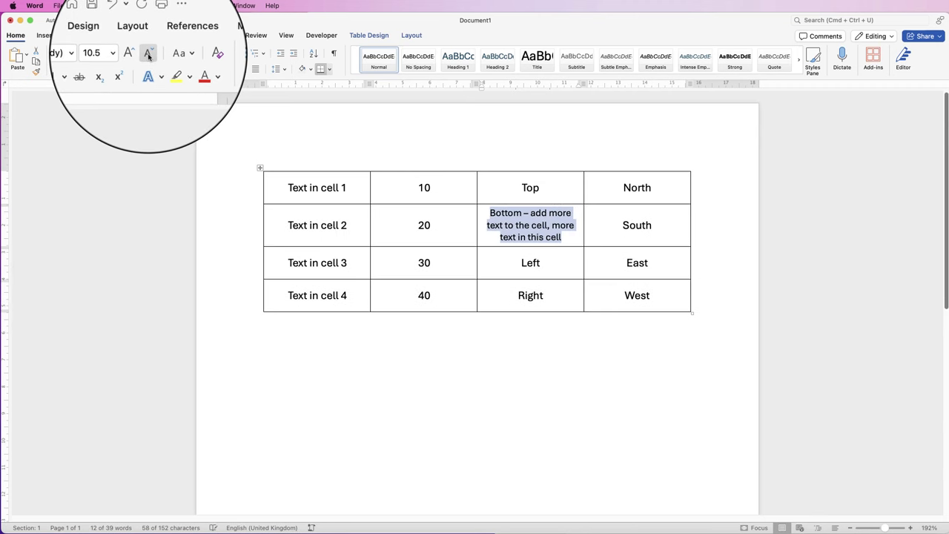
pyautogui.click(148, 55)
pyautogui.click(148, 55)
pyautogui.click(148, 56)
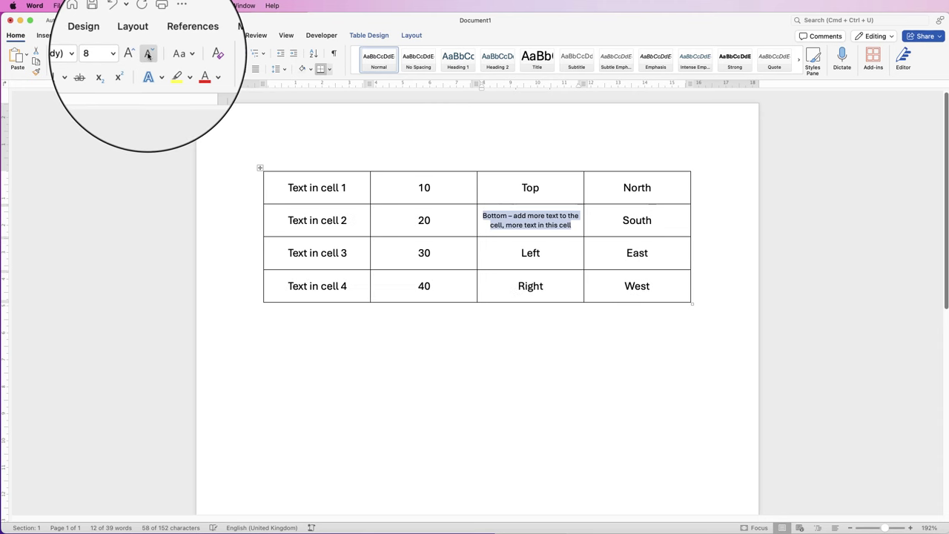
pyautogui.click(149, 56)
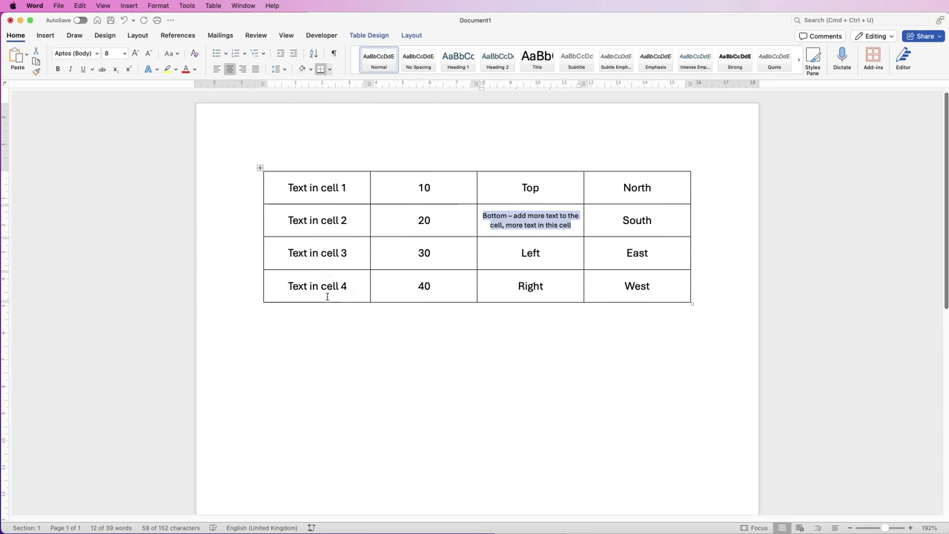
pyautogui.click(135, 53)
pyautogui.click(134, 53)
pyautogui.click(135, 53)
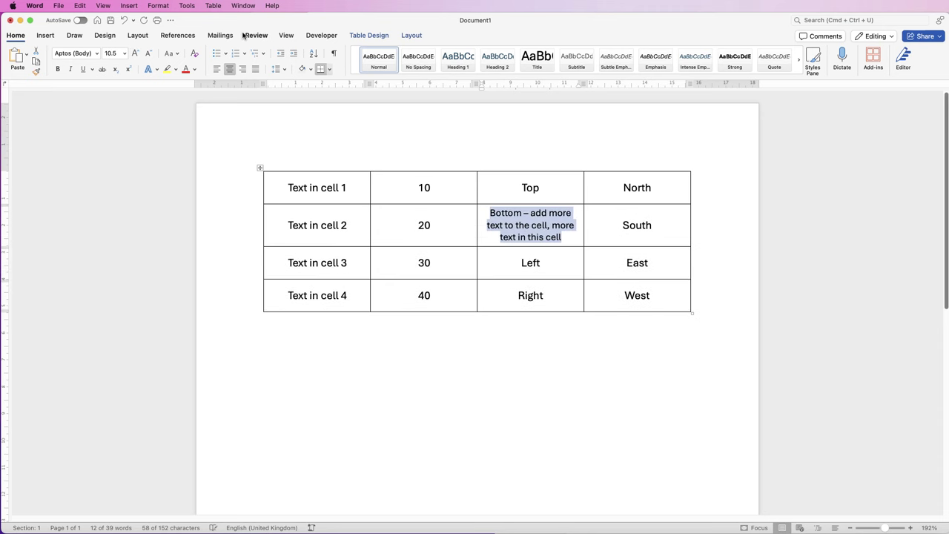
# Enable Fit text for the Bottom cell in Table Properties > Cell > Options
pyautogui.rightClick(538, 219)
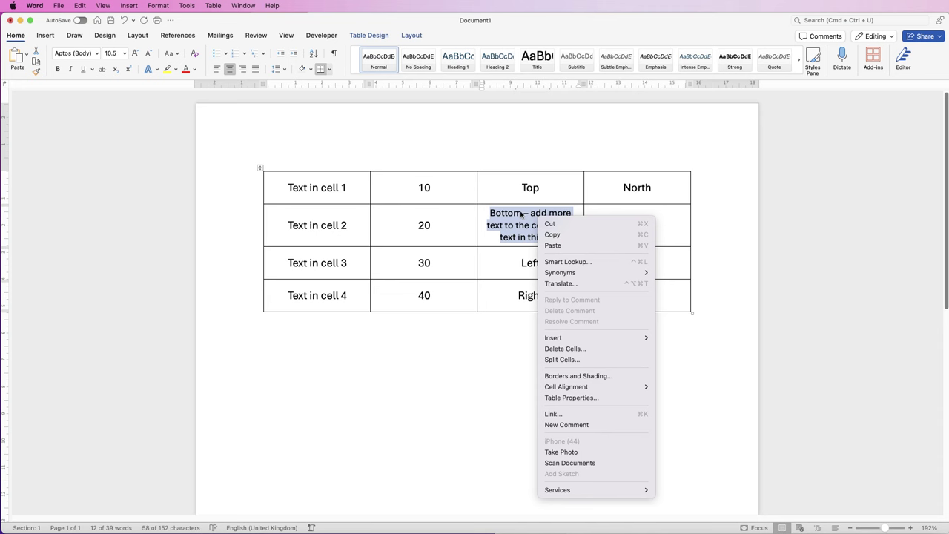
pyautogui.click(571, 398)
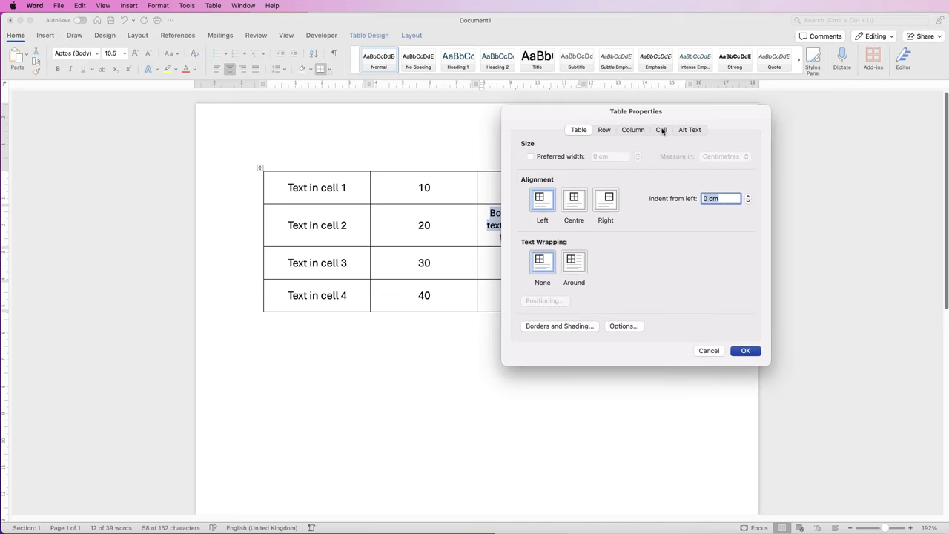
pyautogui.click(661, 130)
pyautogui.click(539, 326)
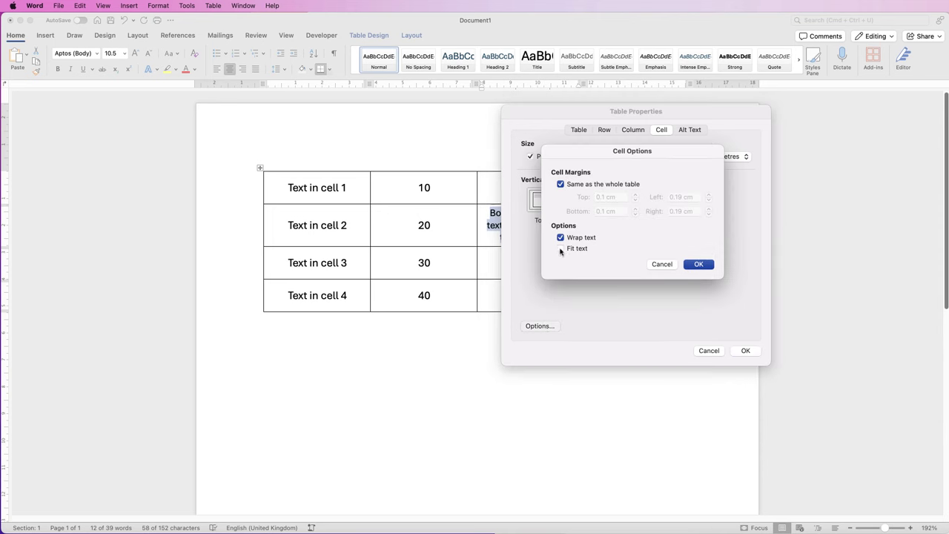
pyautogui.click(698, 265)
pyautogui.click(745, 351)
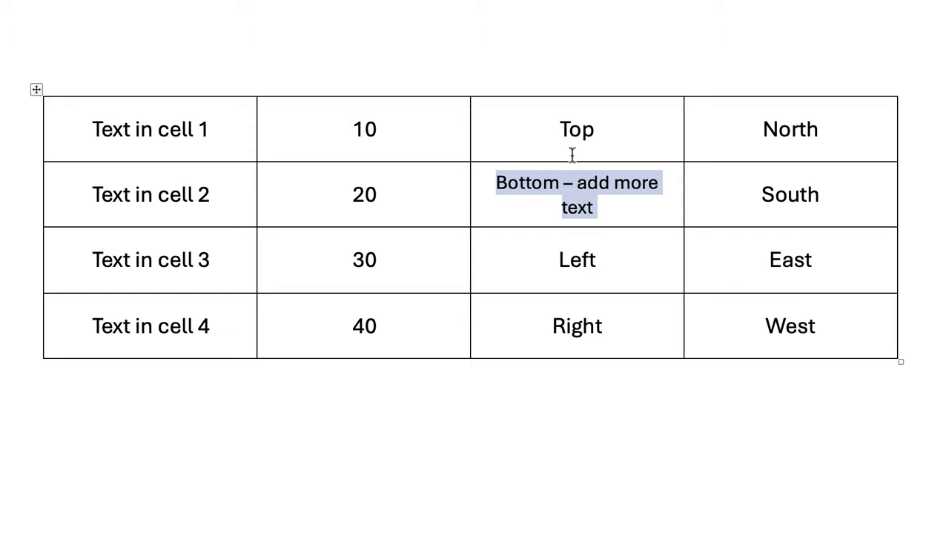
# Turn on Fit text in the cell options so 'Bottom – add more text' fits on one line
pyautogui.rightClick(585, 185)
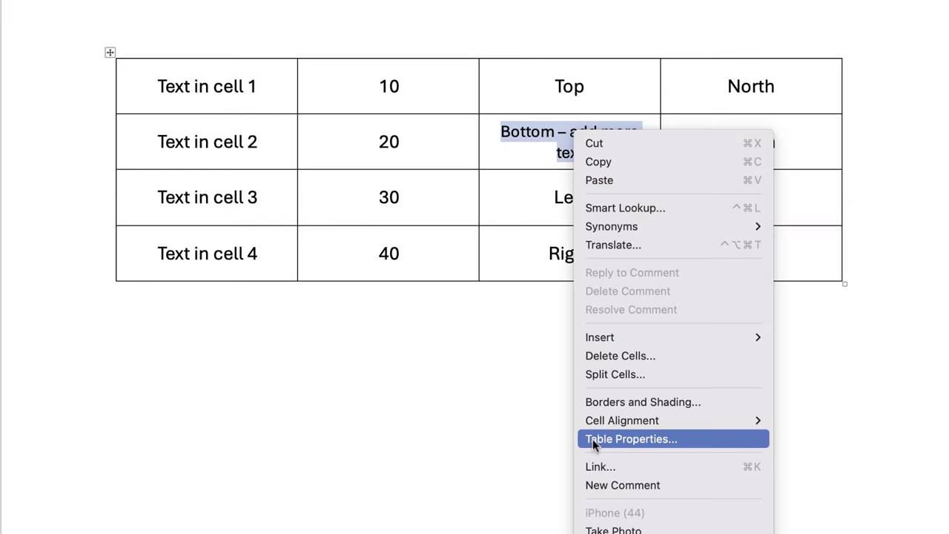
pyautogui.click(593, 439)
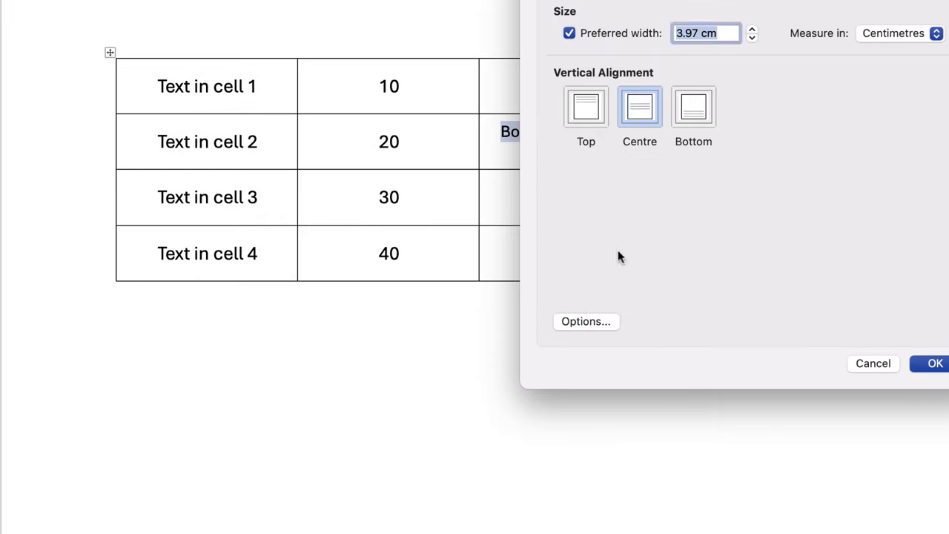
pyautogui.click(580, 320)
pyautogui.click(621, 189)
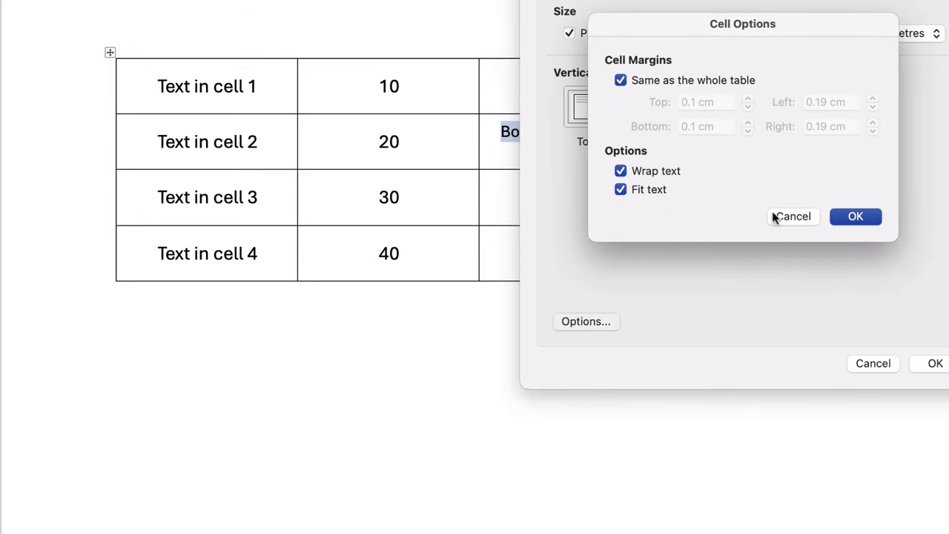
pyautogui.click(852, 217)
pyautogui.click(936, 364)
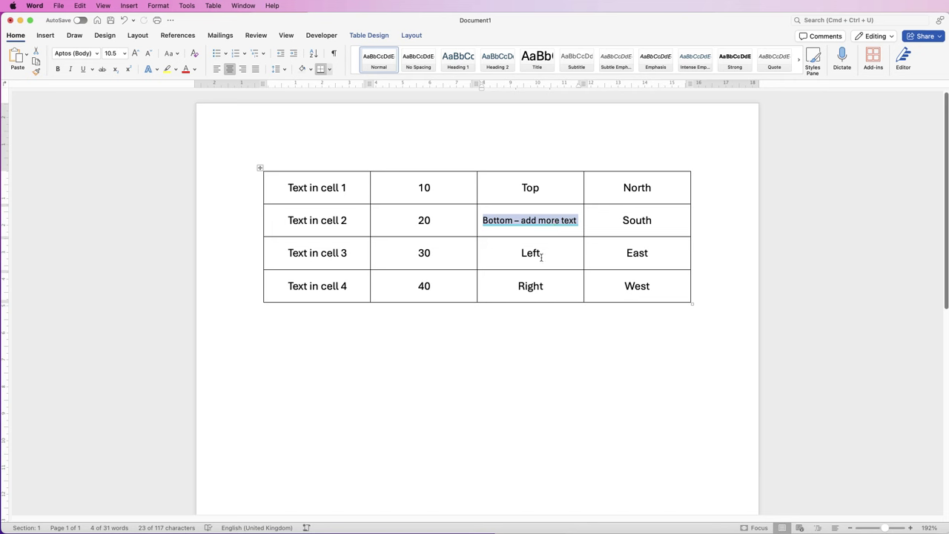
pyautogui.click(522, 220)
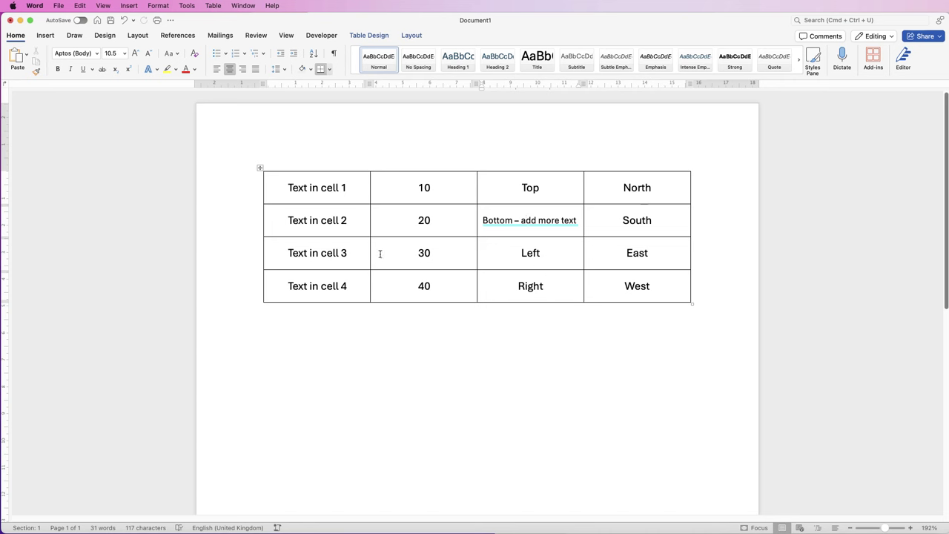
# Delete 40 and 30 from the second column and merge the two emptied cells
pyautogui.doubleClick(401, 286)
pyautogui.press('BackSpace')
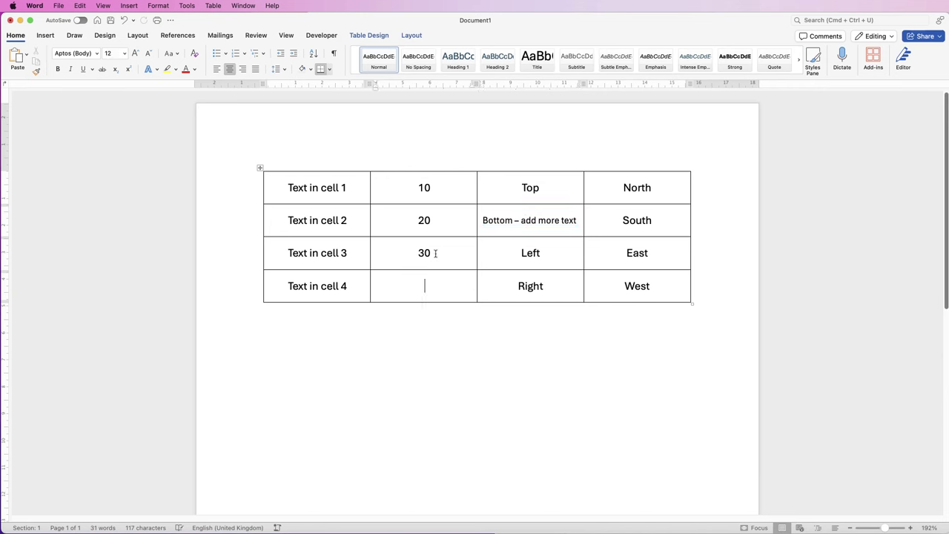
pyautogui.doubleClick(435, 253)
pyautogui.press('BackSpace')
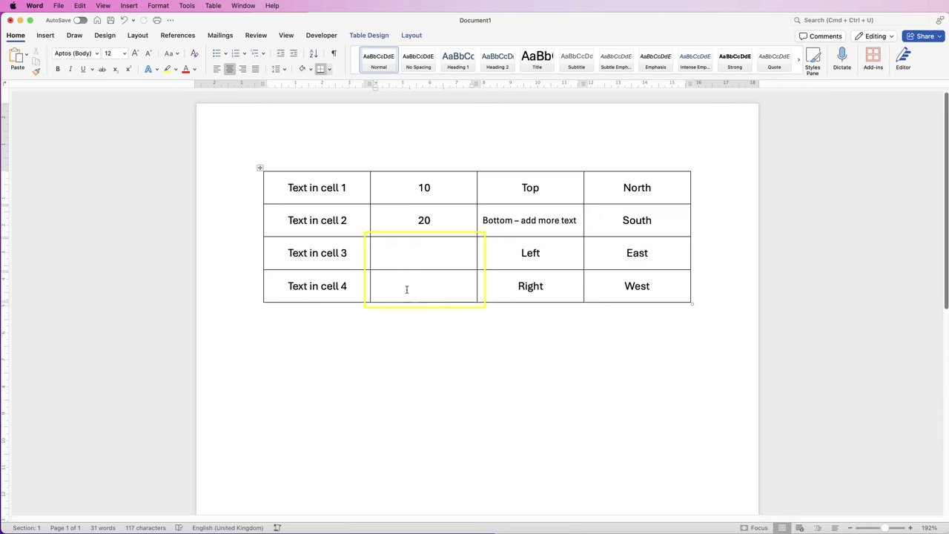
pyautogui.moveTo(411, 265); pyautogui.dragTo(411, 280)
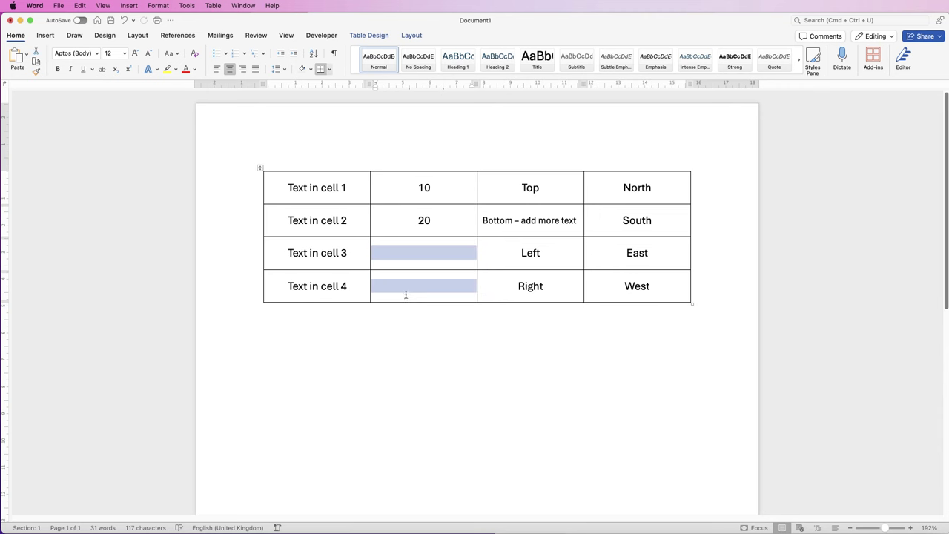
pyautogui.click(411, 35)
pyautogui.click(266, 60)
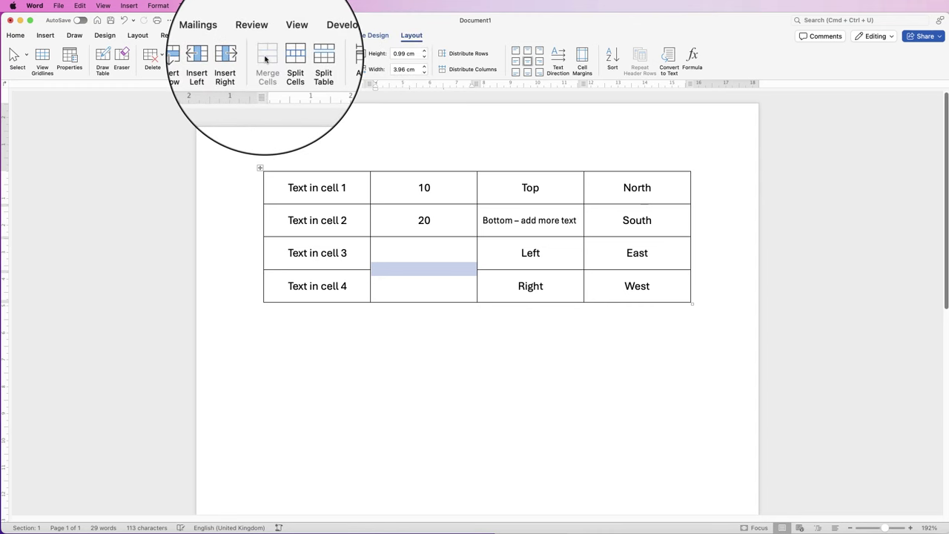
# Paste the 'Video provides a powerful way…' paragraph into the merged cell and shrink it to 7.5 pt
pyautogui.click(432, 269)
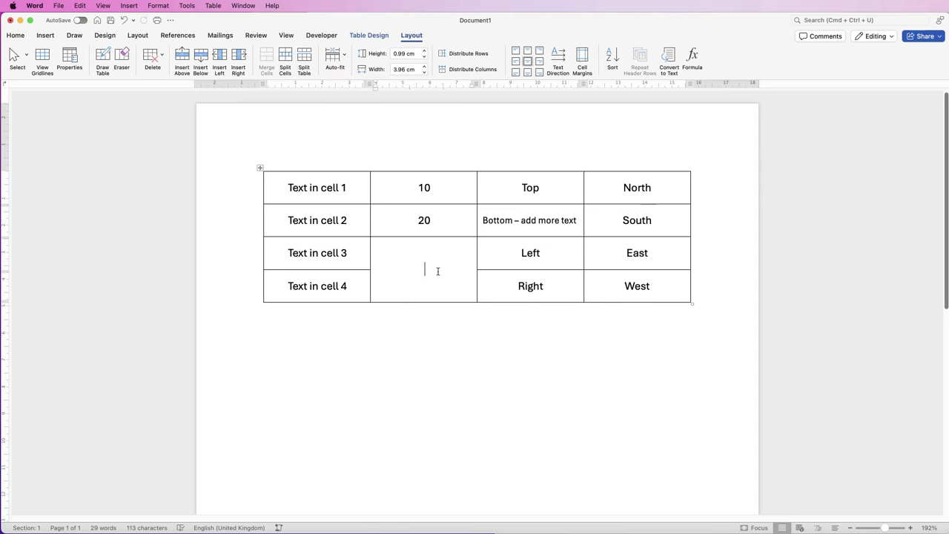
pyautogui.write('Video provides a powerful way to help you prove your point. When you click Online Video, you can paste in the embed code for the video you want to add.')
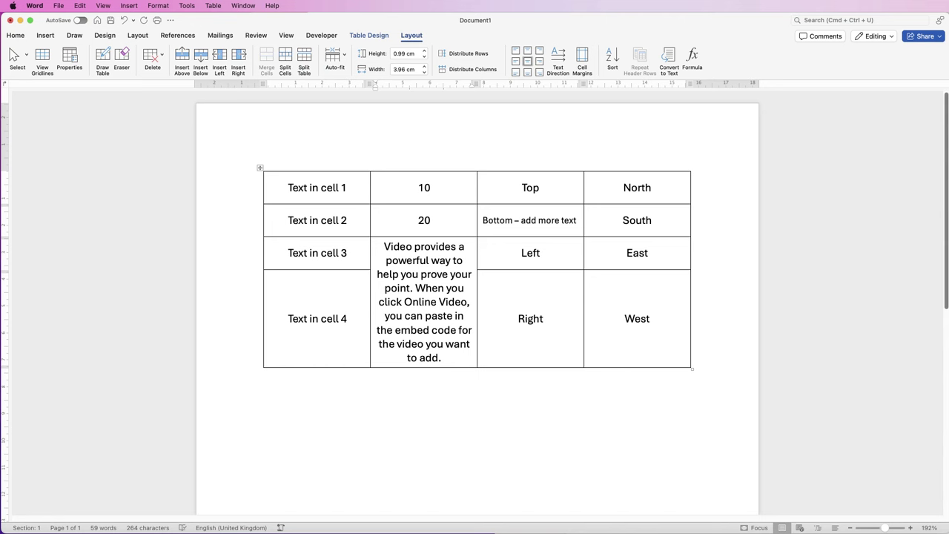
pyautogui.hotkey('shift', 'Up')
pyautogui.hotkey('shift', 'Up')
pyautogui.hotkey('shift', 'Up')
pyautogui.hotkey('shift', 'Up')
pyautogui.hotkey('shift', 'Up')
pyautogui.hotkey('shift', 'Up')
pyautogui.hotkey('shift', 'Up')
pyautogui.hotkey('shift', 'Up')
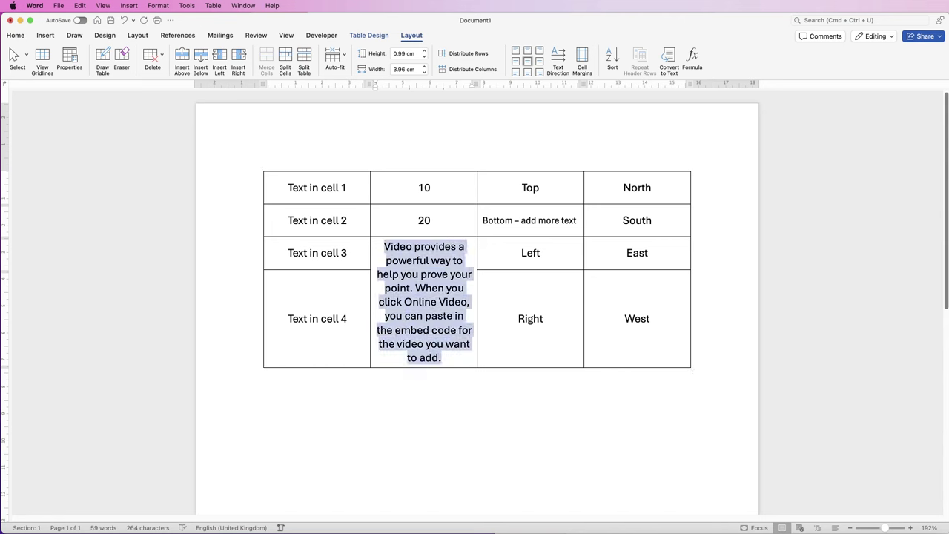
pyautogui.click(15, 36)
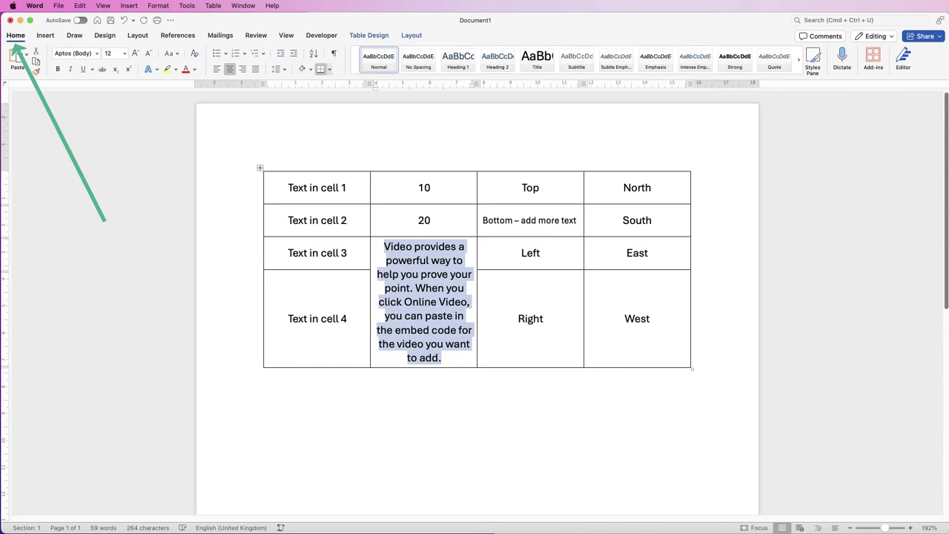
pyautogui.click(147, 53)
pyautogui.click(147, 54)
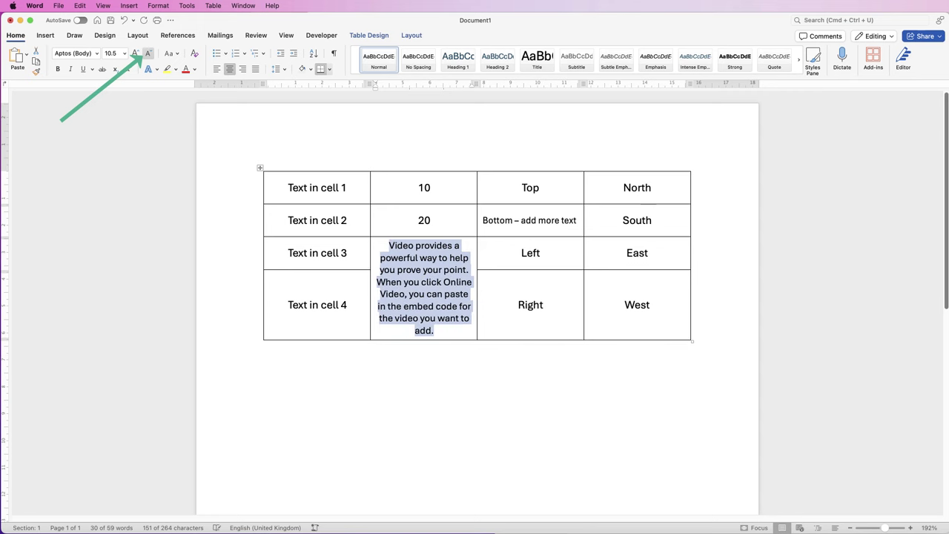
pyautogui.click(148, 53)
pyautogui.click(148, 53)
pyautogui.click(147, 54)
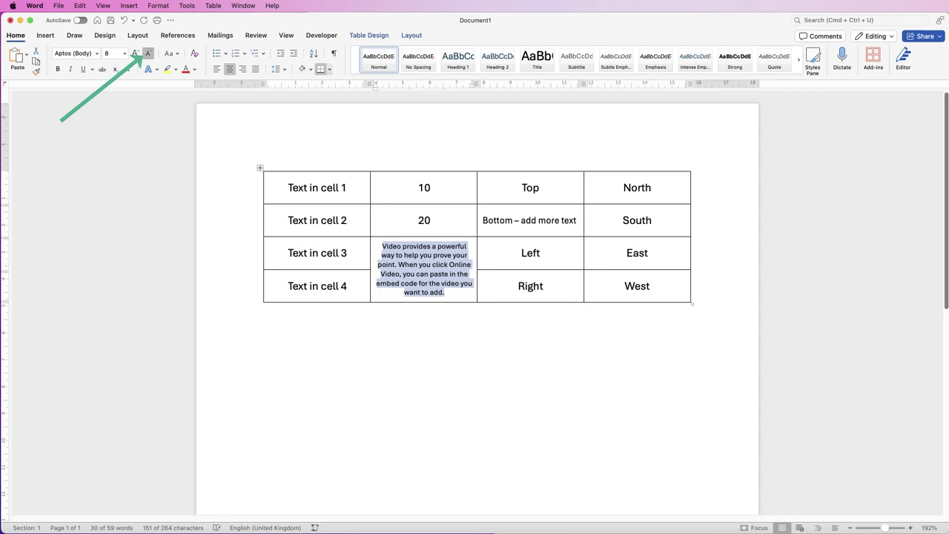
pyautogui.click(147, 54)
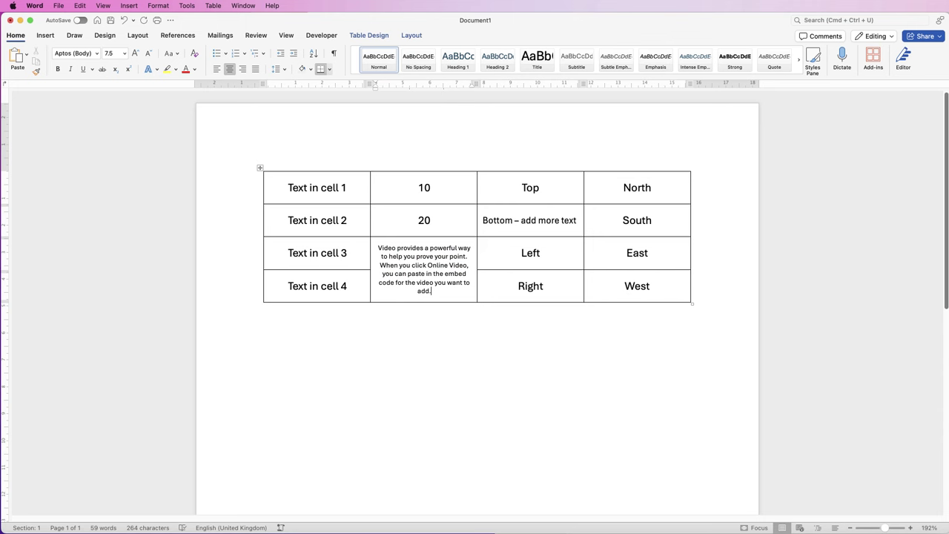
# Delete the words East, South and North from the last column
pyautogui.click(652, 220)
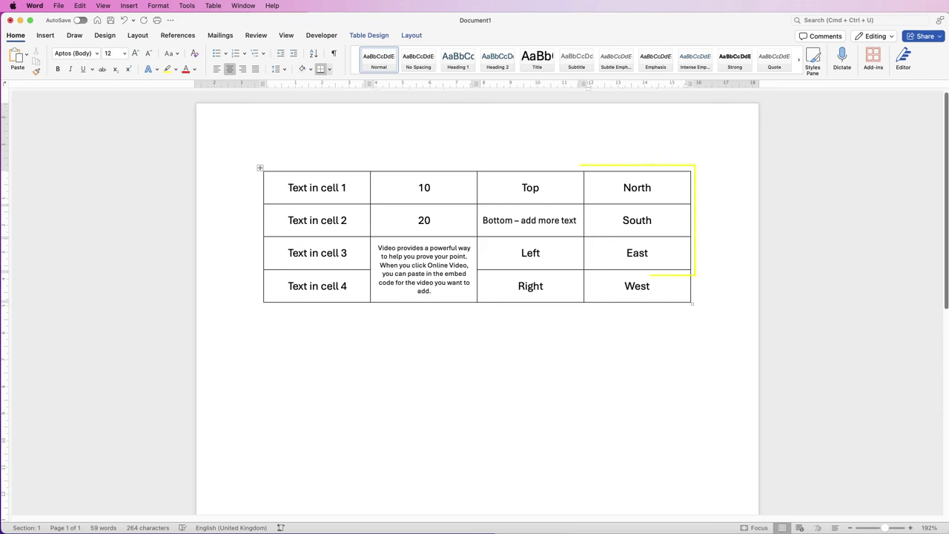
pyautogui.moveTo(649, 253); pyautogui.dragTo(625, 252)
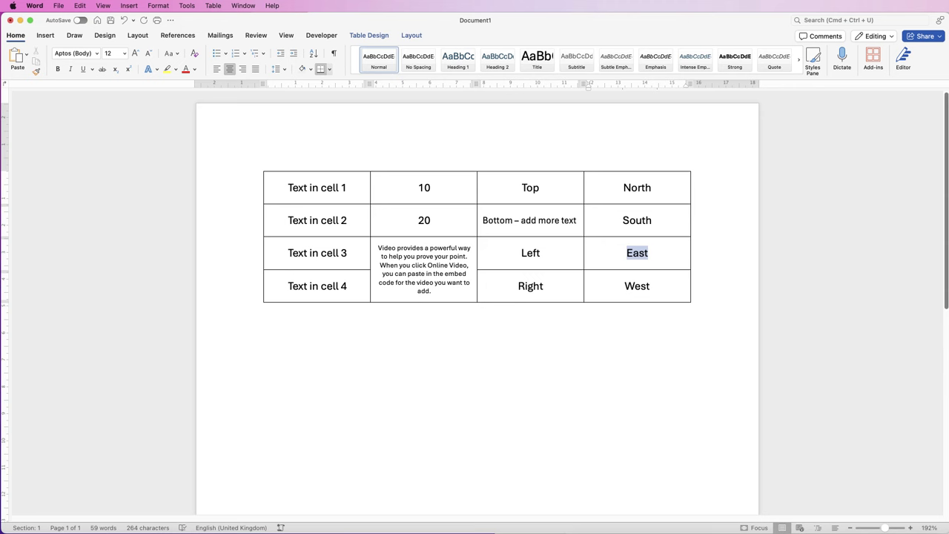
pyautogui.press('BackSpace')
pyautogui.moveTo(652, 220); pyautogui.dragTo(622, 220)
pyautogui.press('BackSpace')
pyautogui.moveTo(652, 188); pyautogui.dragTo(635, 253)
pyautogui.press('BackSpace')
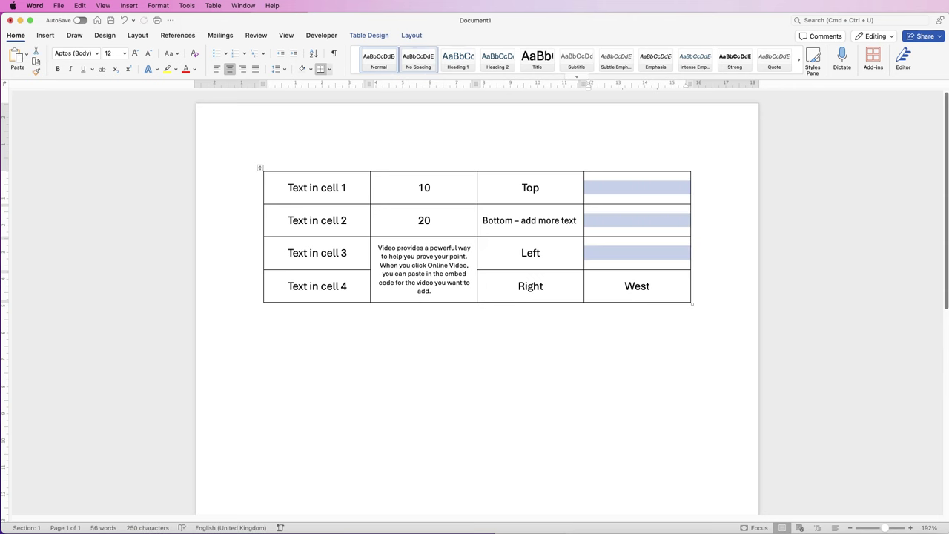
# Merge the top three last-column cells and set the column to Fixed Column Width
pyautogui.click(412, 34)
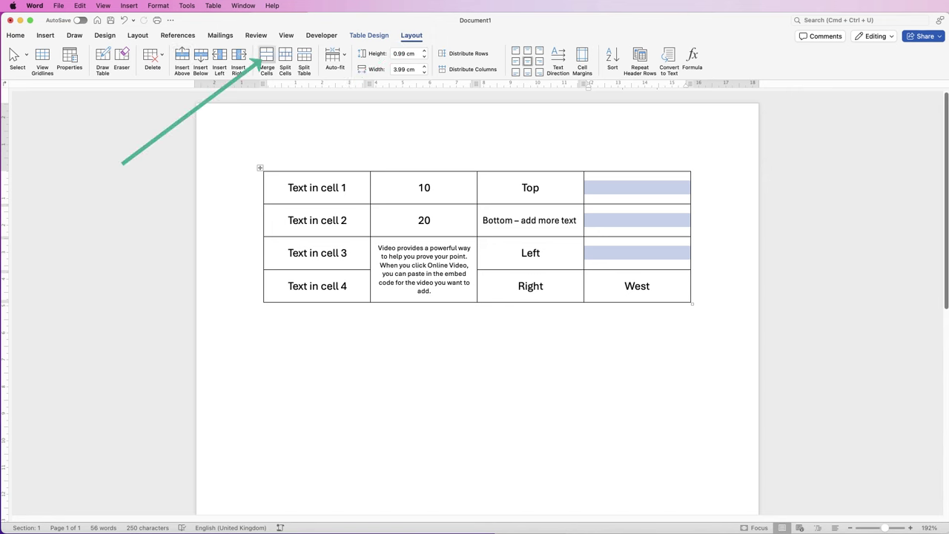
pyautogui.click(266, 59)
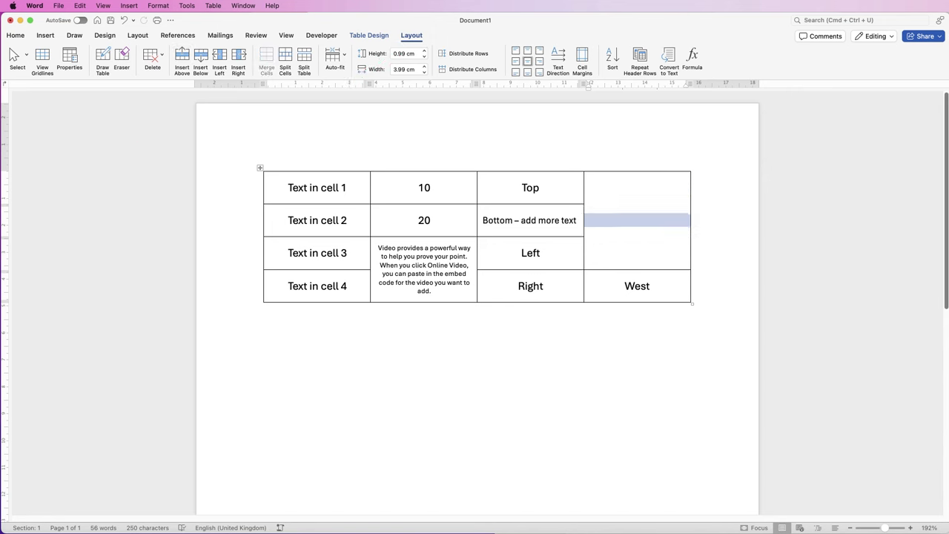
pyautogui.click(636, 220)
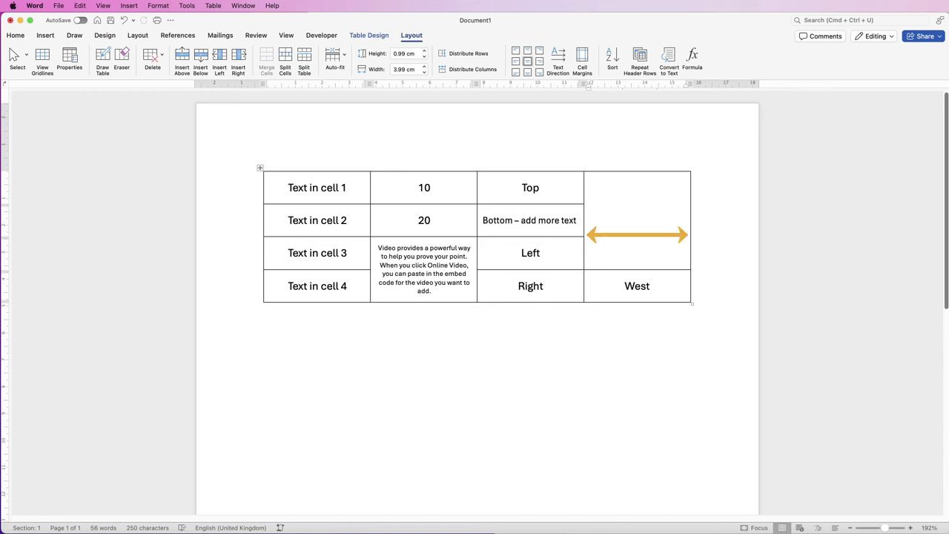
pyautogui.click(333, 55)
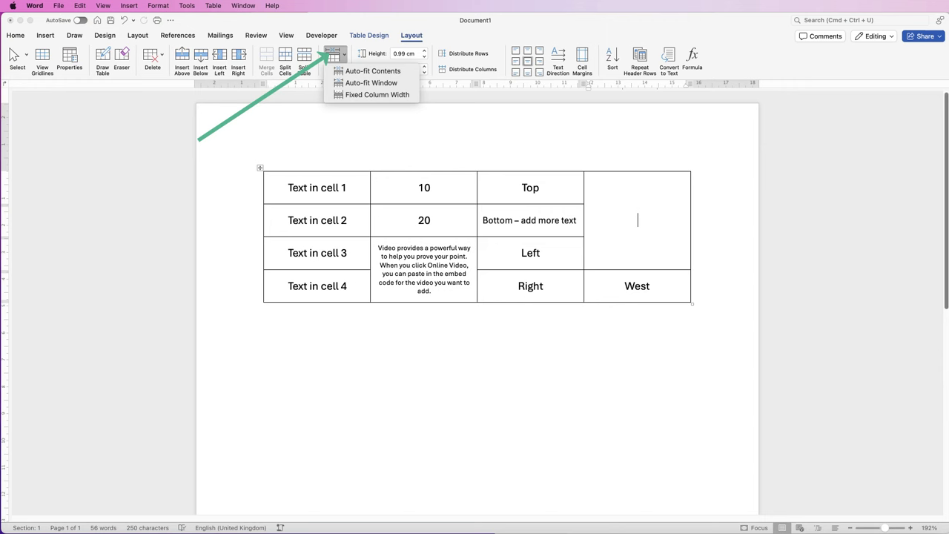
pyautogui.click(376, 94)
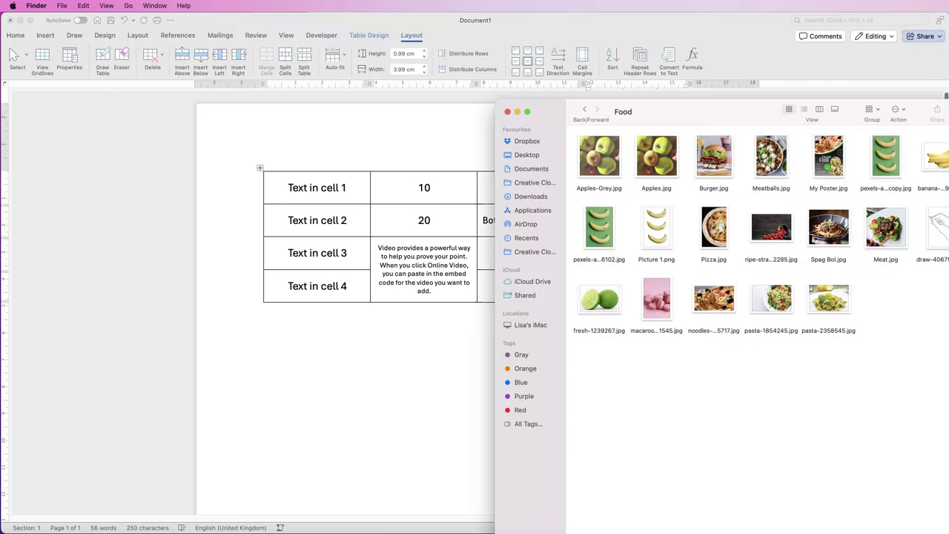
# Drag the macaron photo from the Food folder into Word's merged top-right cell
pyautogui.click(677, 110)
pyautogui.moveTo(932, 328); pyautogui.dragTo(640, 237)
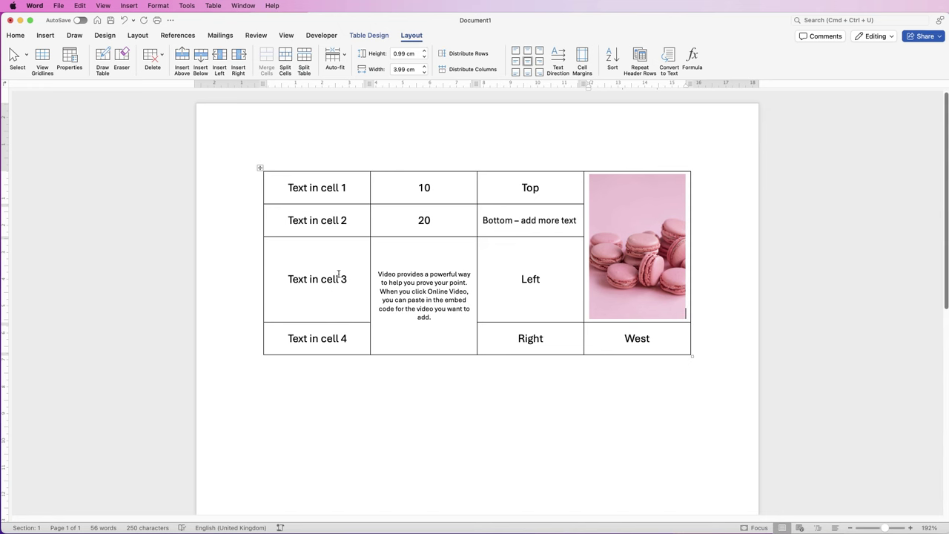
# Crop the macaron photo's top and bottom until it is 3.2 cm high
pyautogui.click(637, 254)
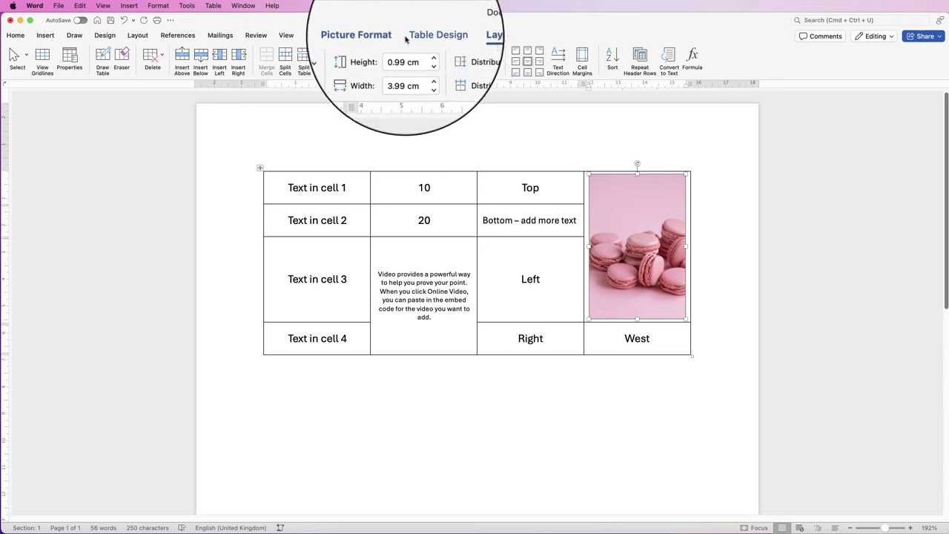
pyautogui.click(373, 35)
pyautogui.click(793, 59)
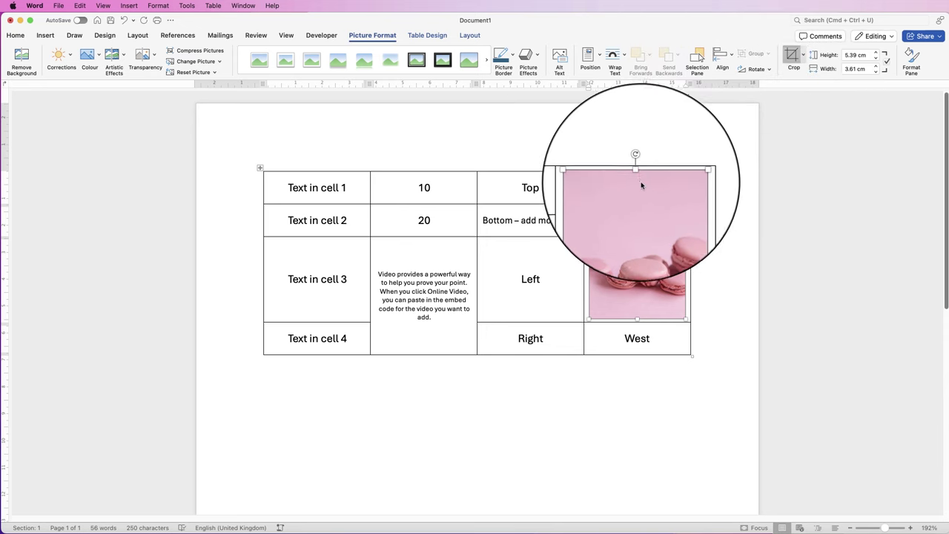
pyautogui.moveTo(636, 175); pyautogui.dragTo(637, 200)
pyautogui.press('Escape')
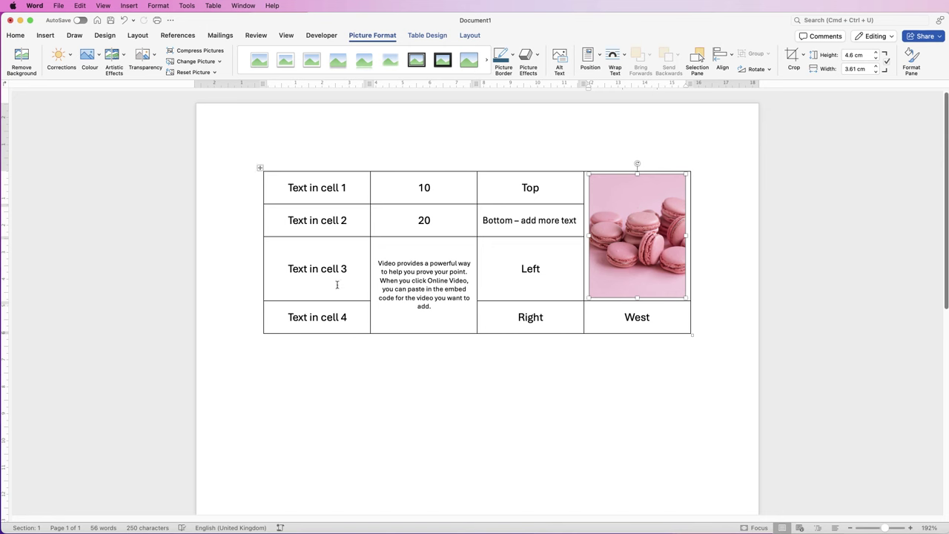
pyautogui.click(792, 56)
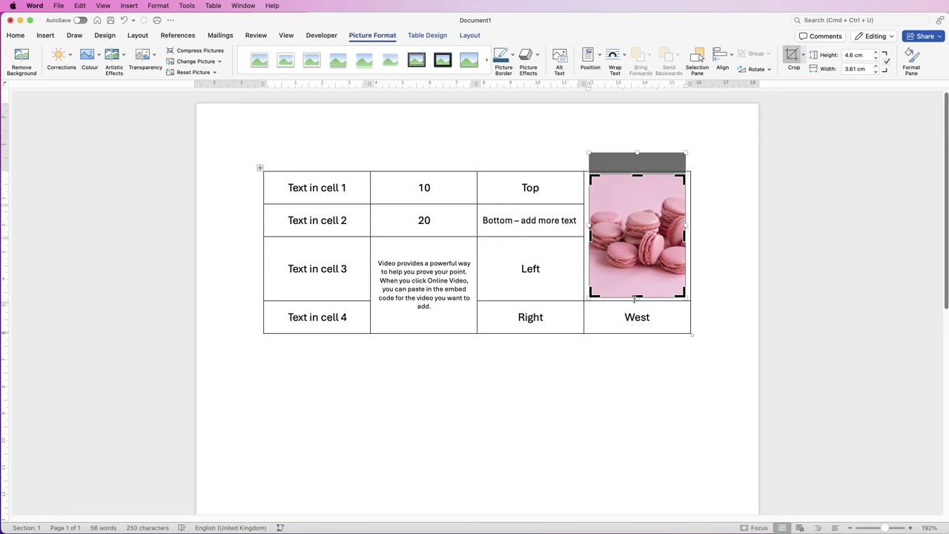
pyautogui.moveTo(636, 296); pyautogui.dragTo(636, 279)
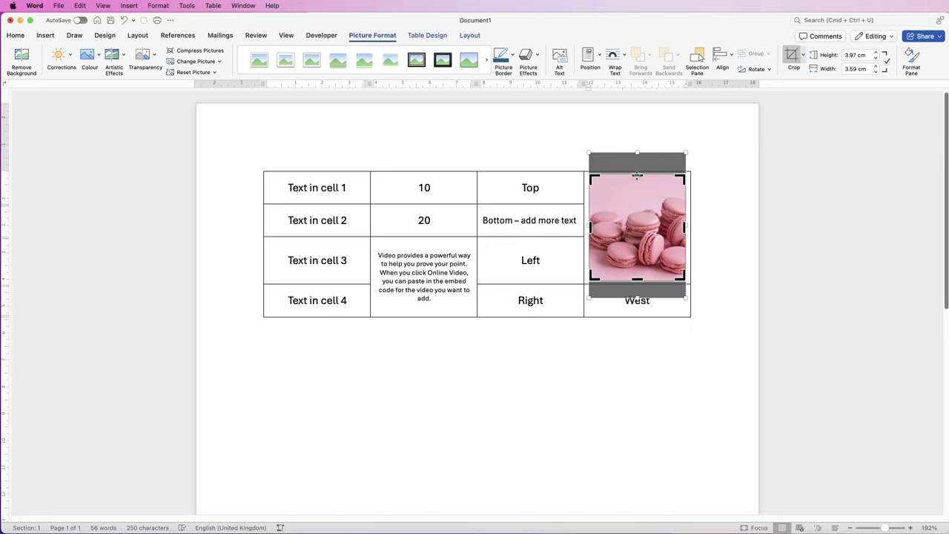
pyautogui.moveTo(636, 175); pyautogui.dragTo(637, 184)
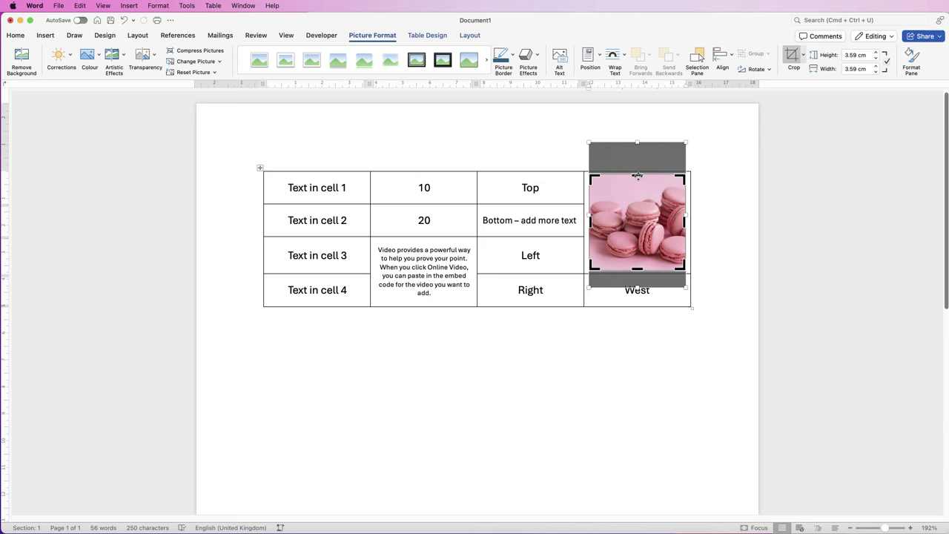
pyautogui.moveTo(637, 175); pyautogui.dragTo(637, 186)
pyautogui.press('Escape')
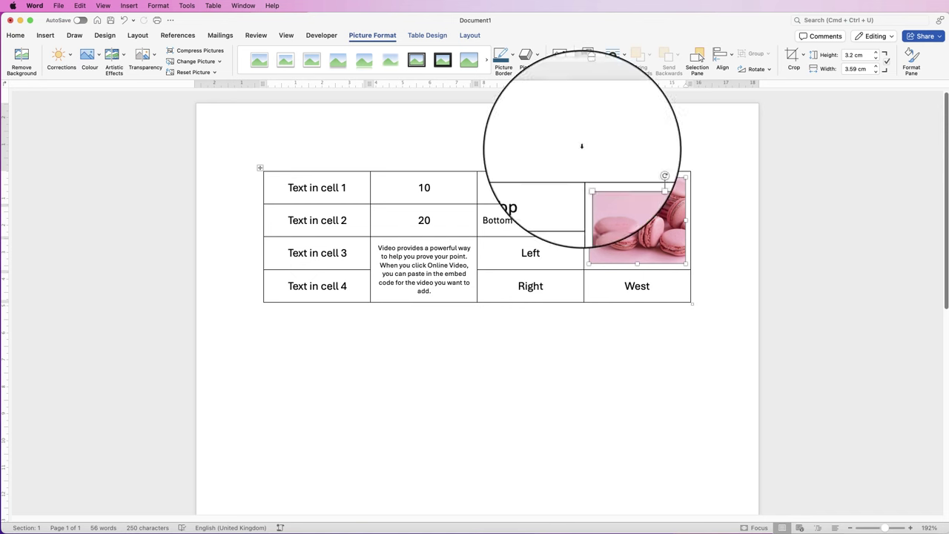
# Align the macaron photo to the centre of its merged cell
pyautogui.click(429, 35)
pyautogui.click(468, 36)
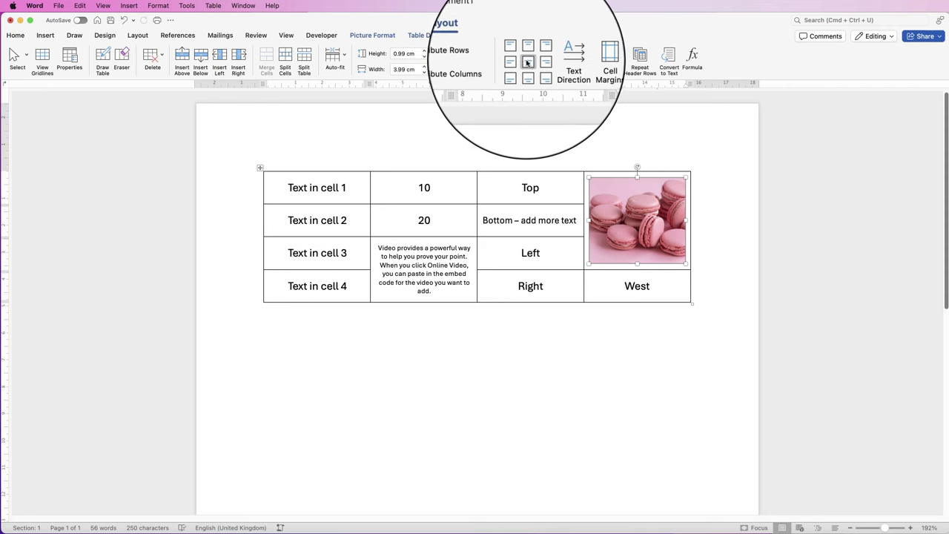
pyautogui.click(514, 63)
pyautogui.click(526, 61)
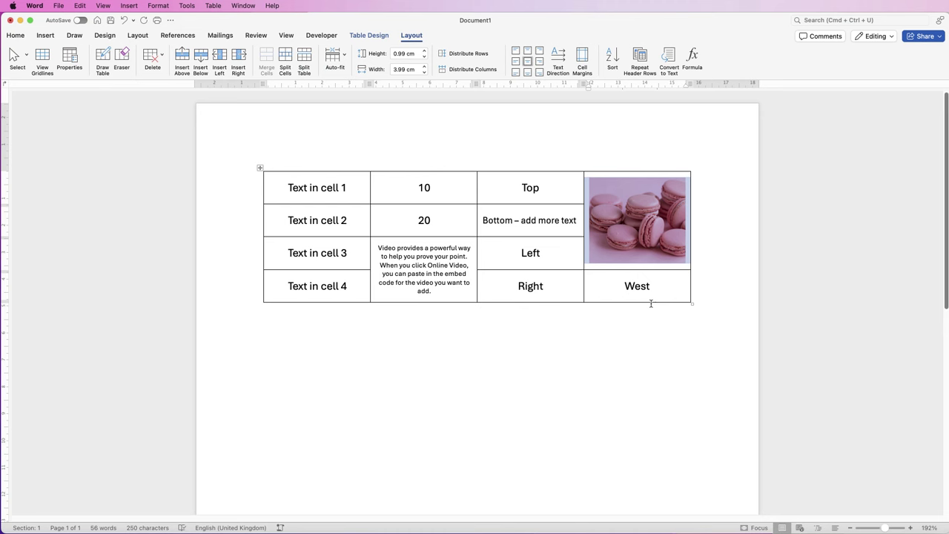
pyautogui.click(672, 291)
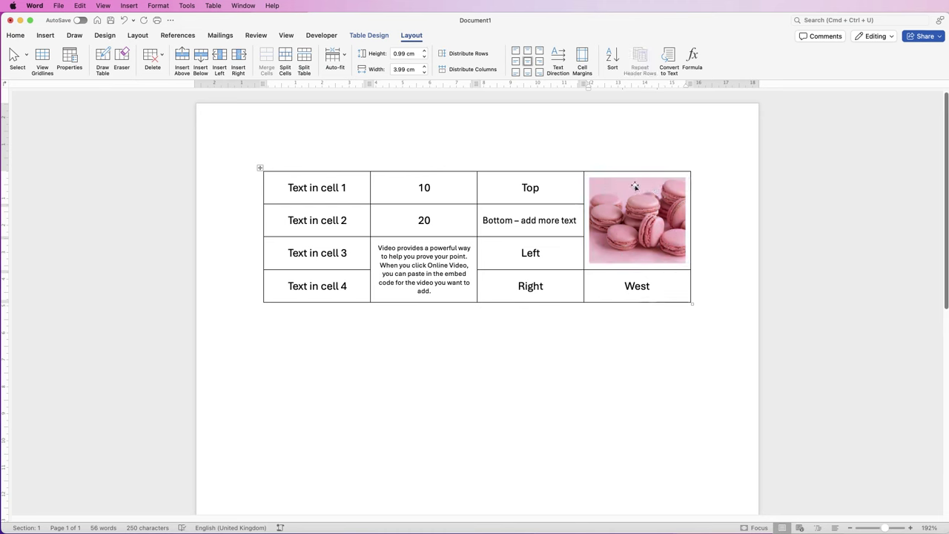
# Set the macaron photo's height to 3 cm, giving a 2 cm width
pyautogui.click(639, 239)
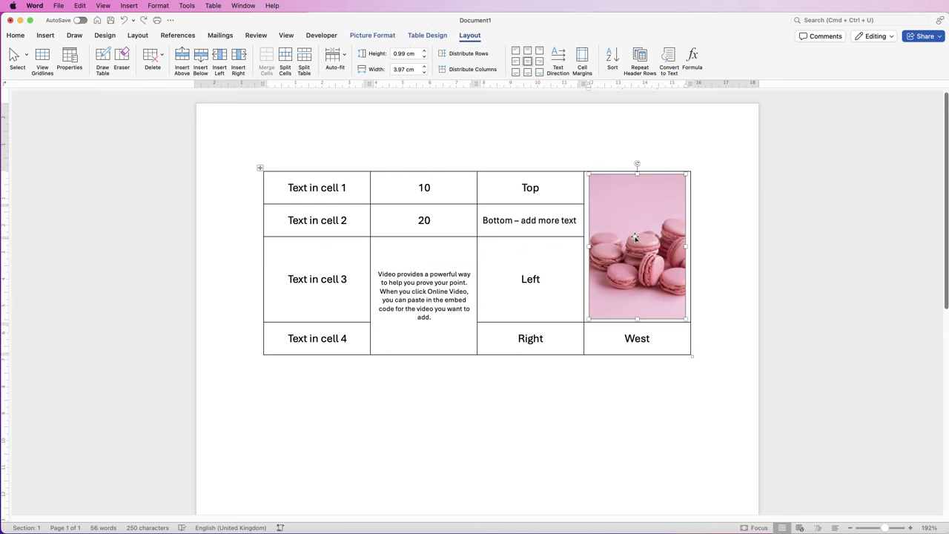
pyautogui.click(372, 34)
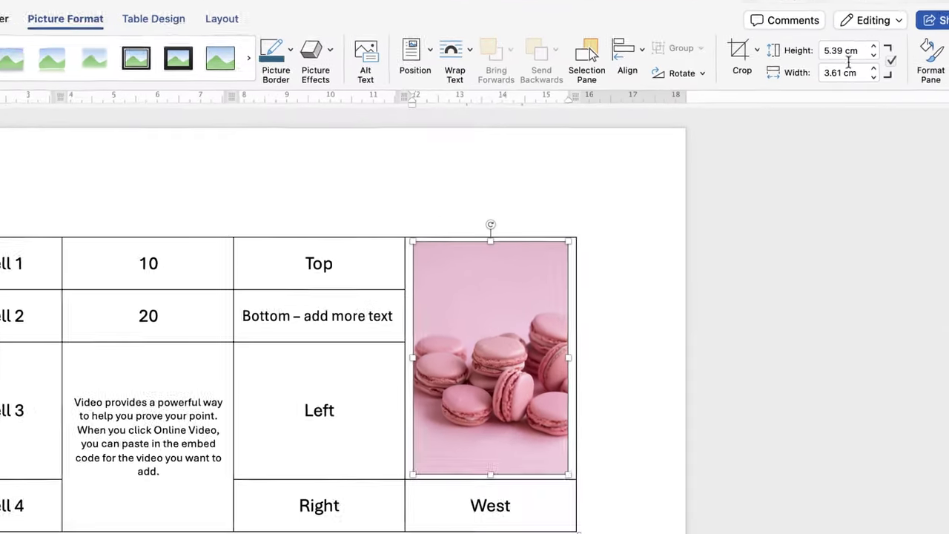
pyautogui.click(862, 54)
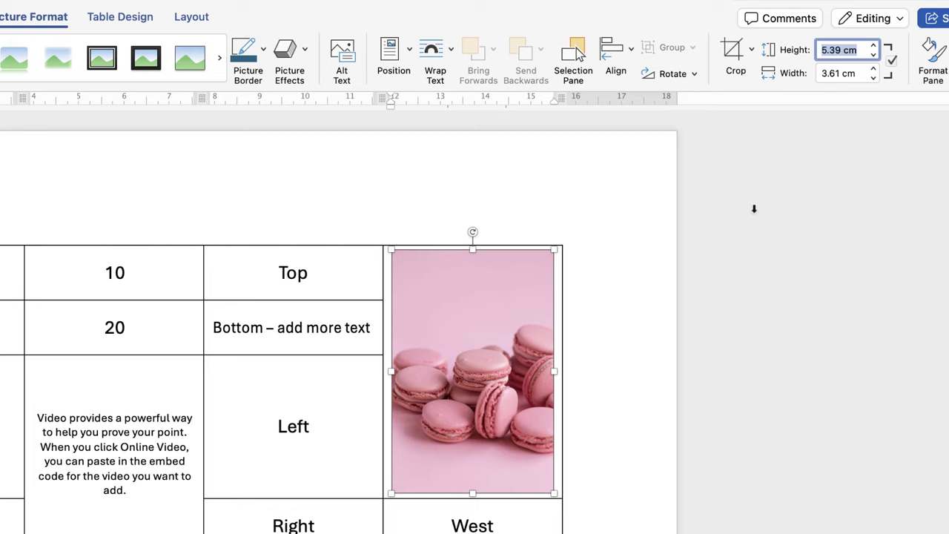
pyautogui.write('3')
pyautogui.press('Return')
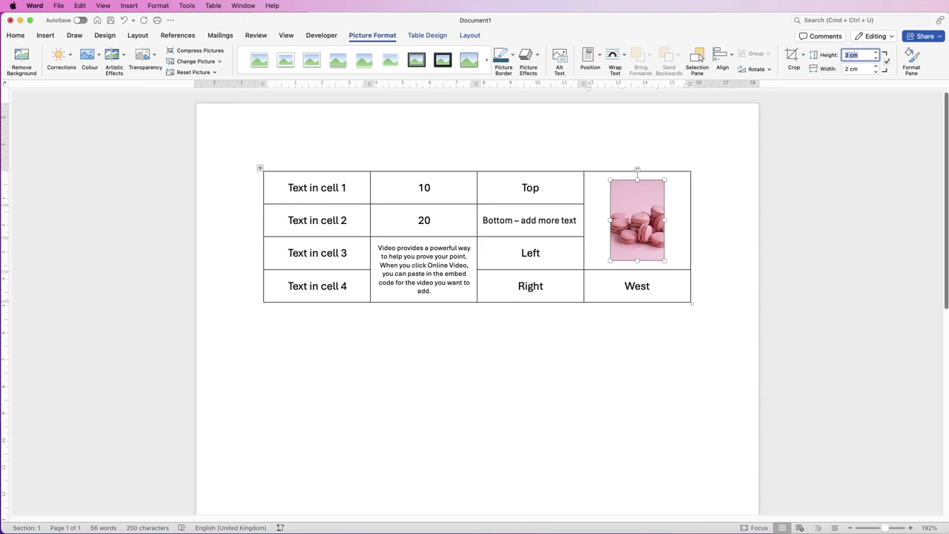
pyautogui.click(676, 220)
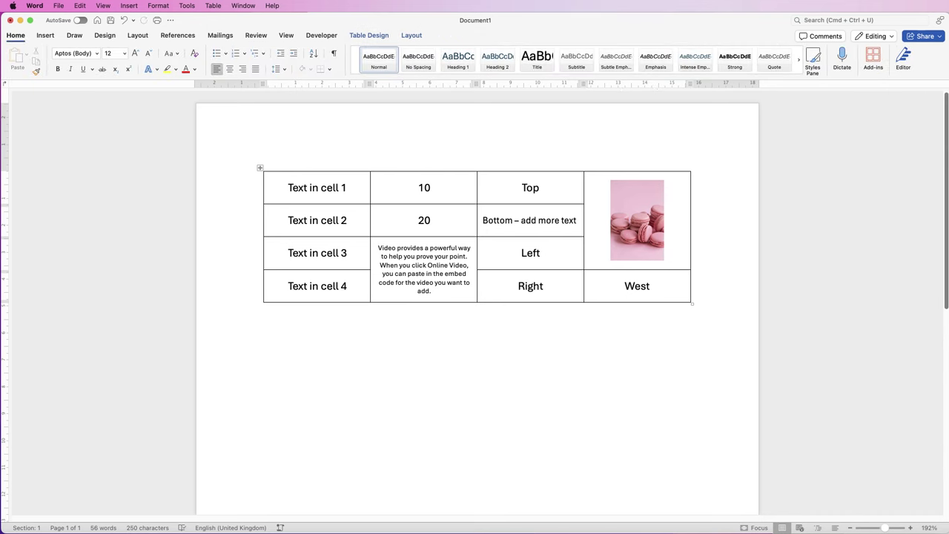